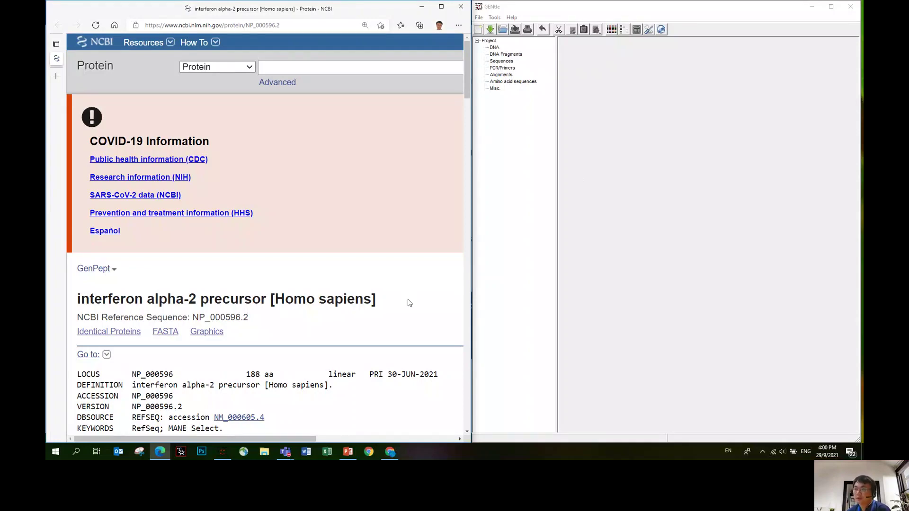
Step: Check the NCBI record's protein name, interferon alpha-2 precursor, and accession NP_000596.2
scroll(409, 303, down, 1)
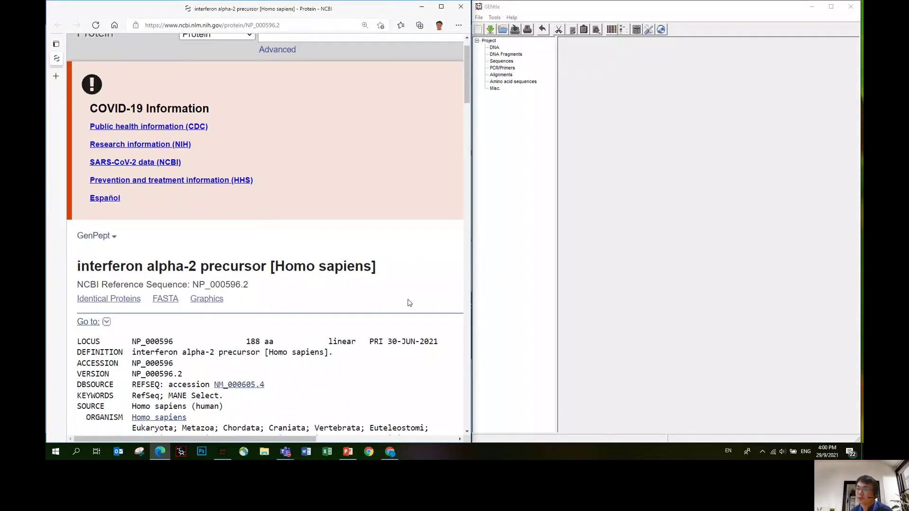
scroll(409, 303, down, 3)
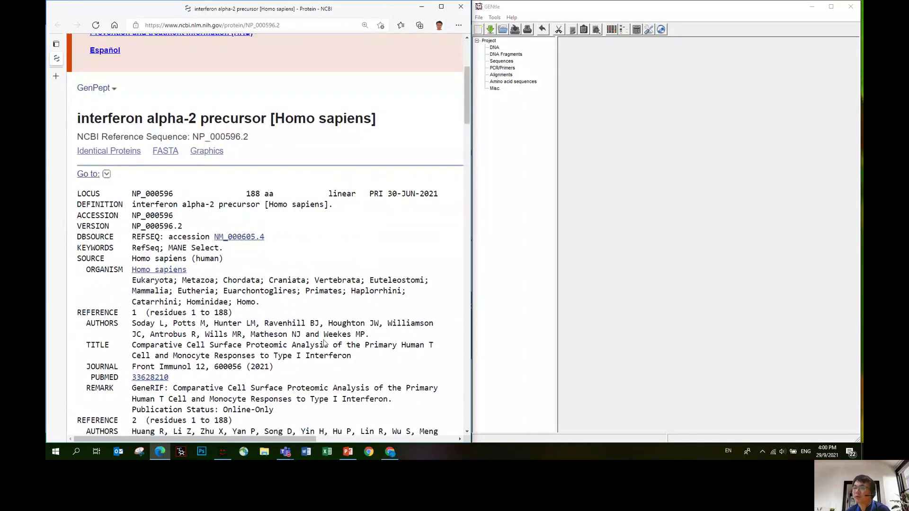
scroll(325, 342, up, 4)
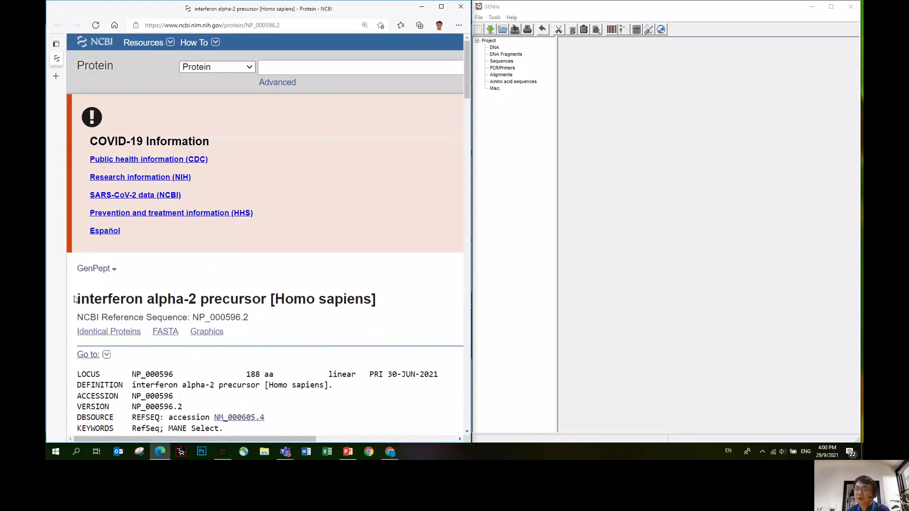
drag(77, 300, 217, 306)
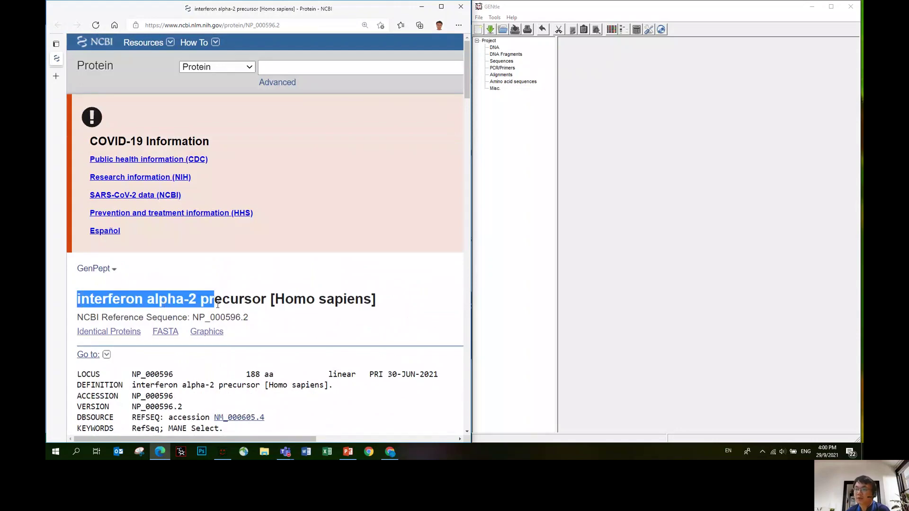
click(75, 300)
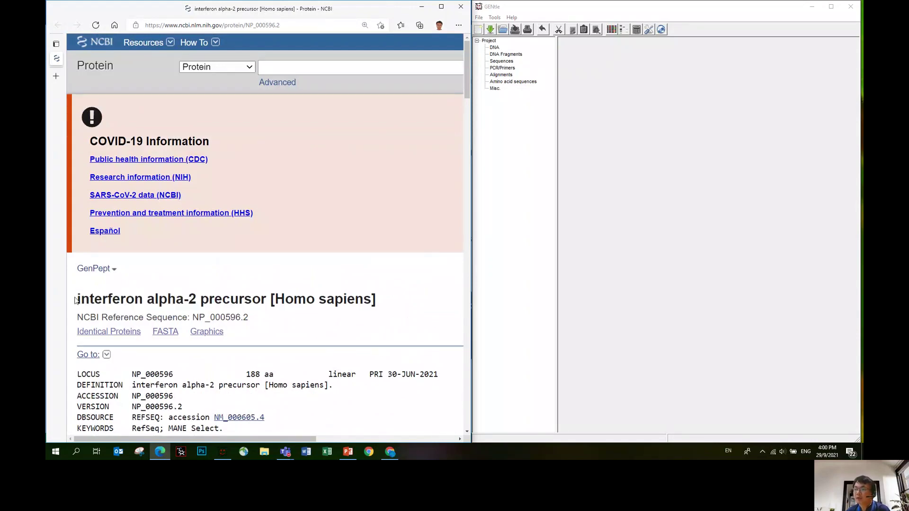
drag(75, 300, 271, 305)
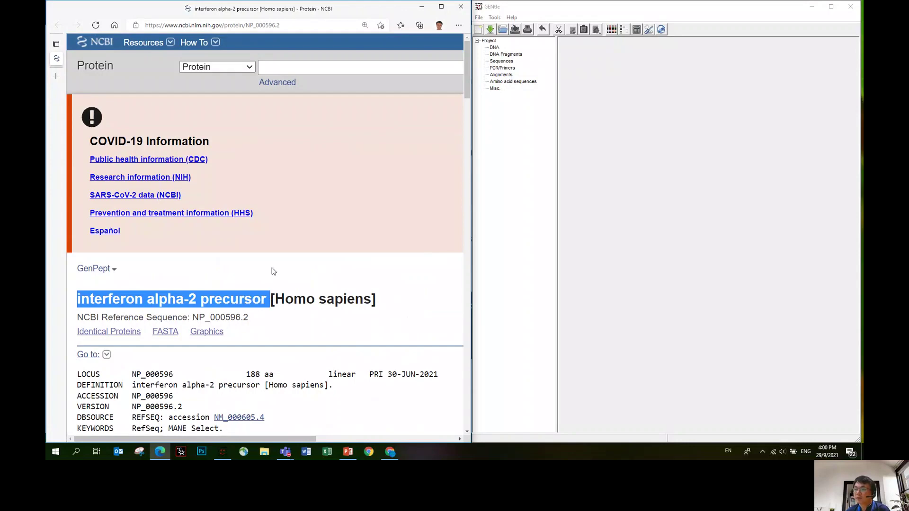
click(272, 270)
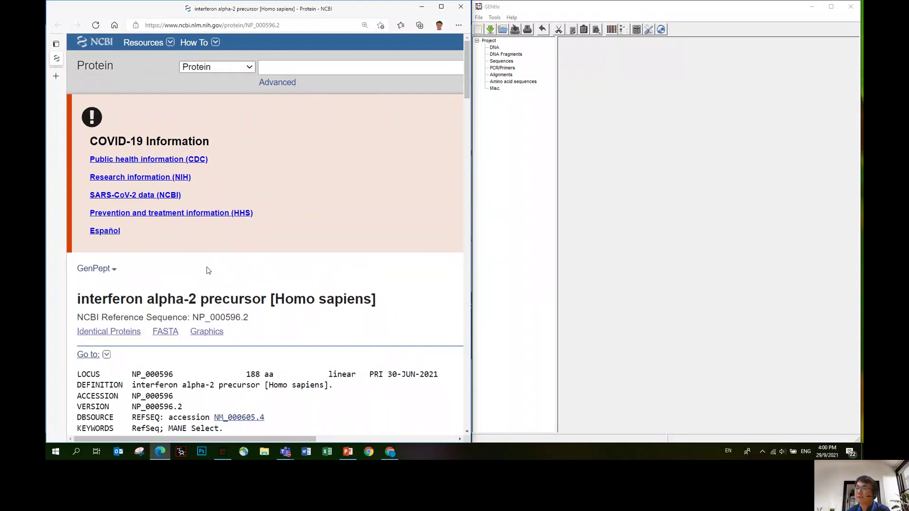
click(286, 25)
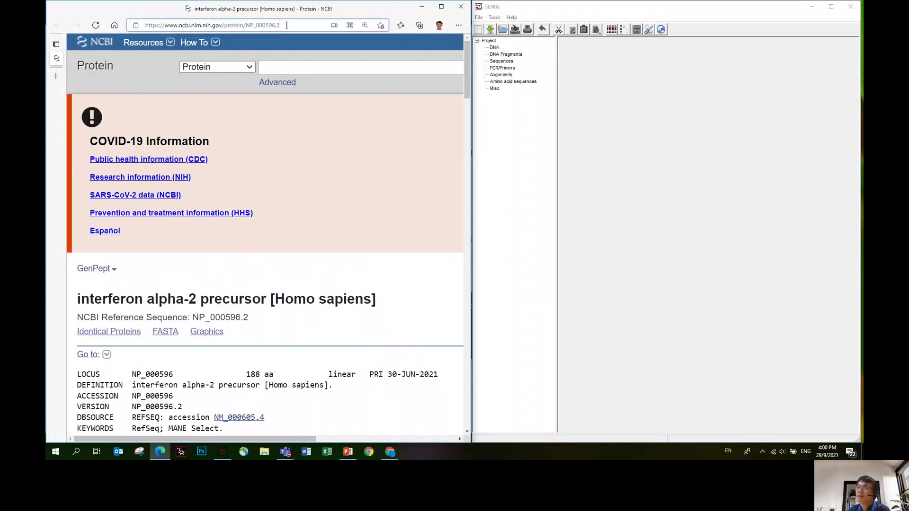
drag(286, 25, 246, 25)
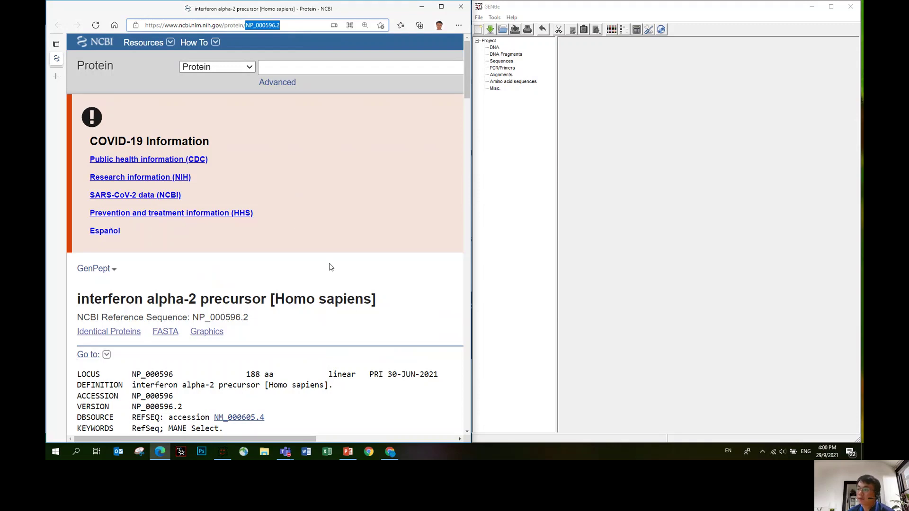
click(373, 280)
Step: Copy the 188-residue ORIGIN protein sequence to the clipboard
scroll(373, 280, down, 1)
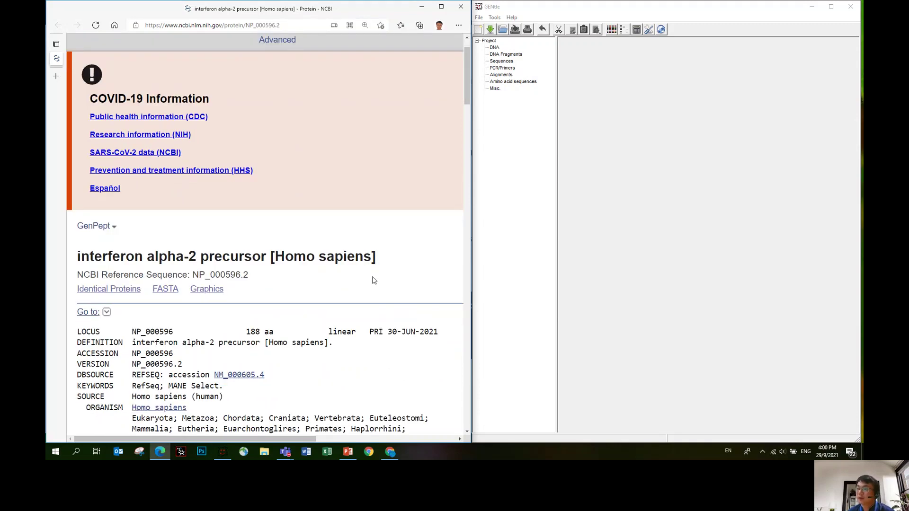
scroll(373, 281, down, 3)
scroll(373, 281, down, 3)
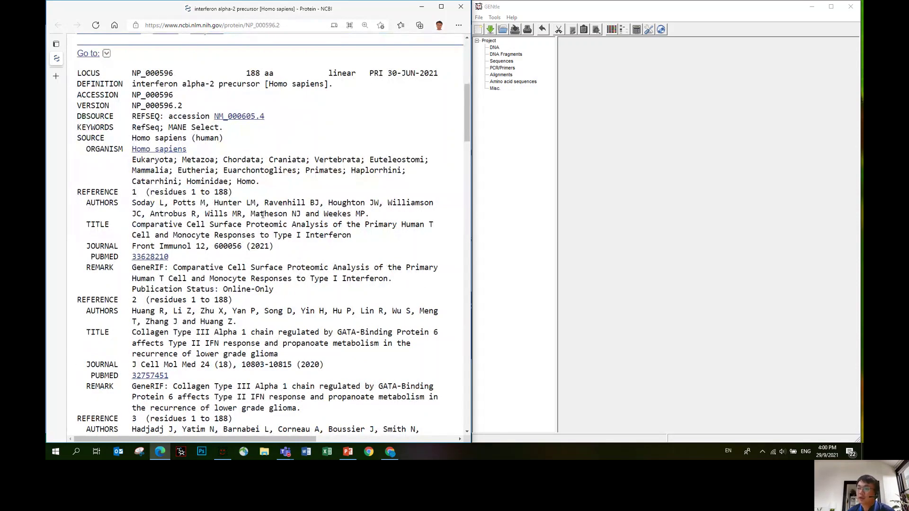
scroll(263, 214, down, 4)
scroll(266, 207, down, 4)
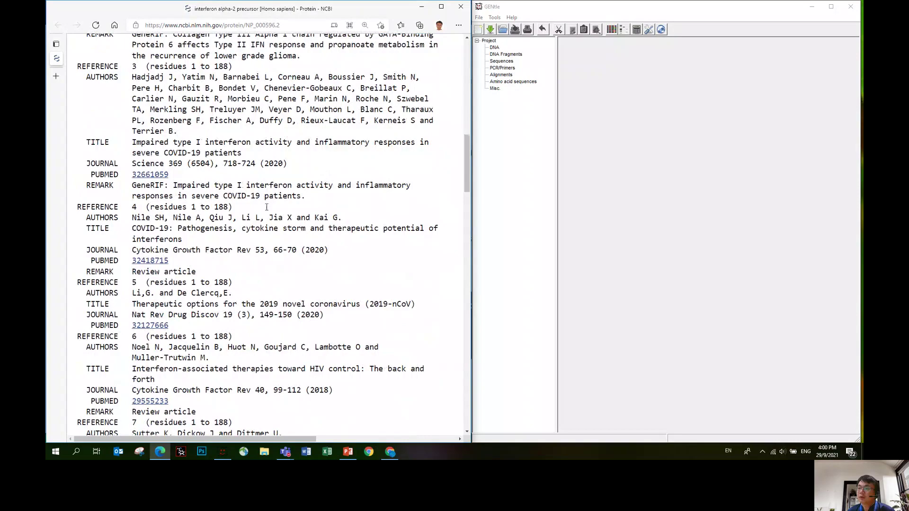
scroll(266, 207, down, 10)
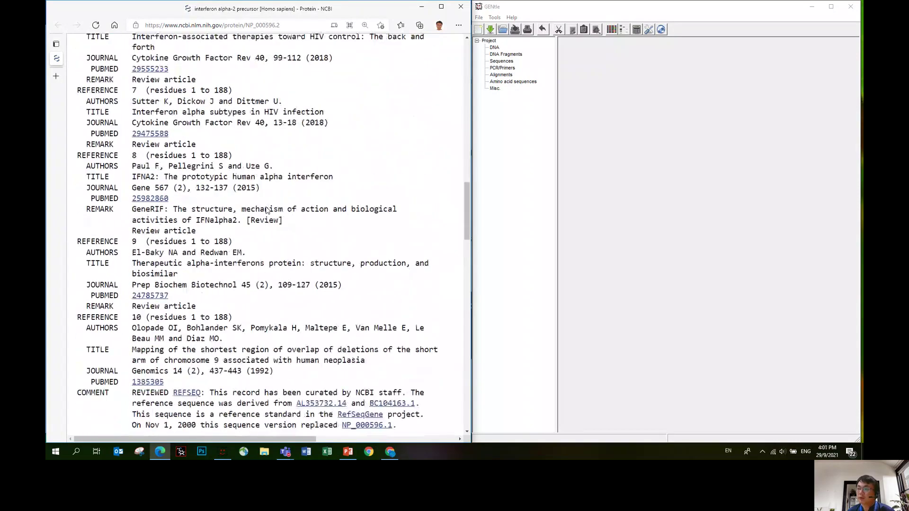
scroll(267, 210, down, 10)
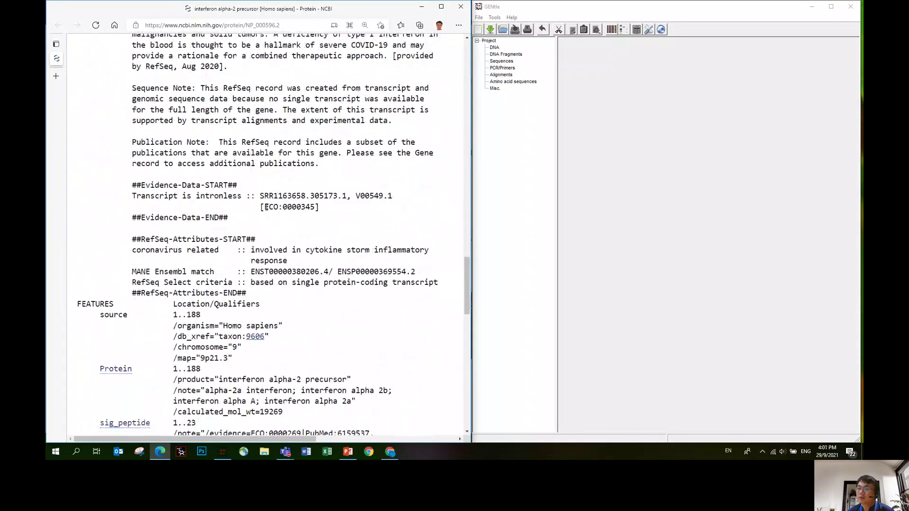
scroll(267, 213, down, 4)
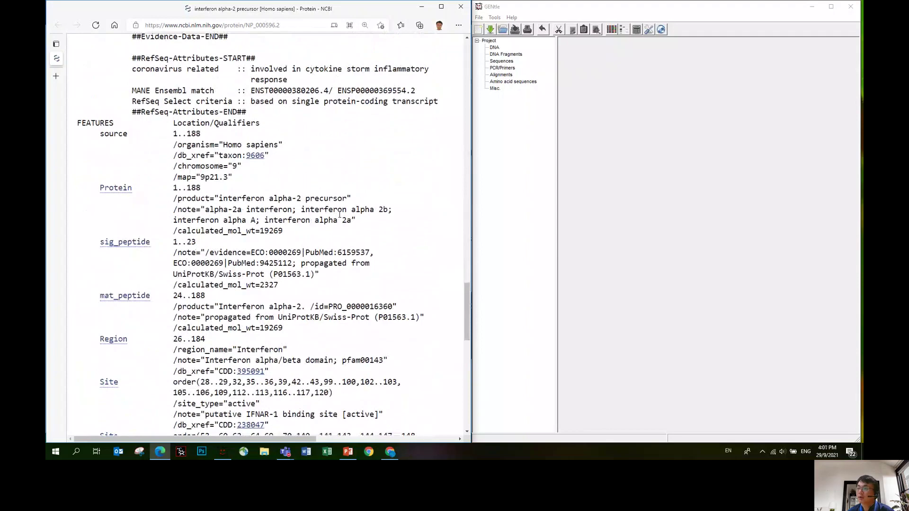
drag(468, 300, 465, 355)
drag(114, 318, 160, 349)
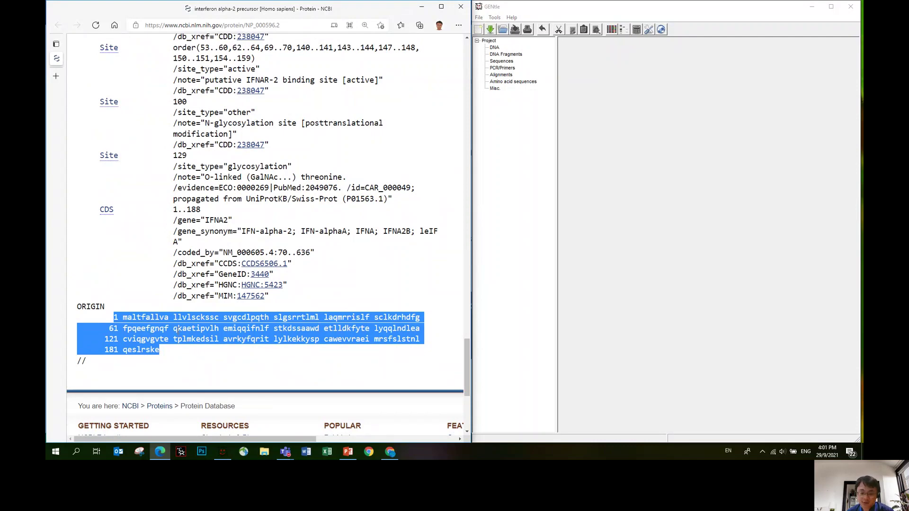
right_click(209, 327)
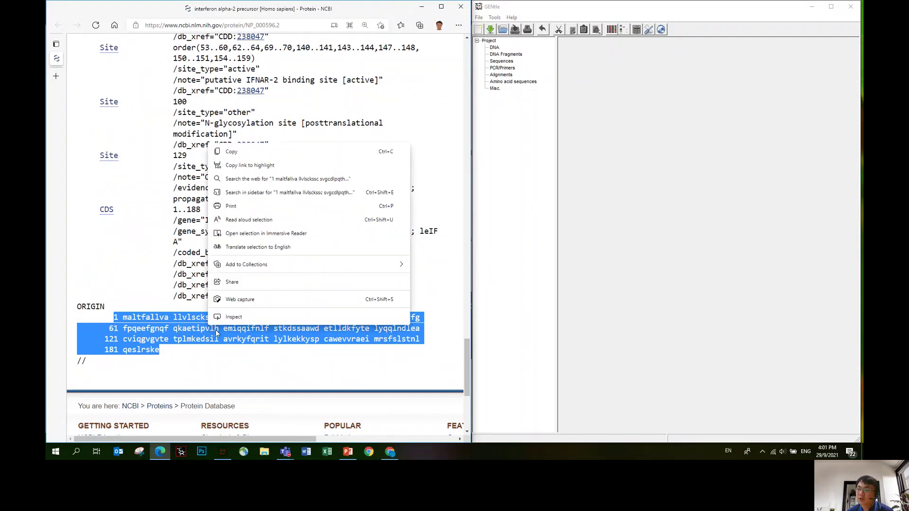
click(231, 152)
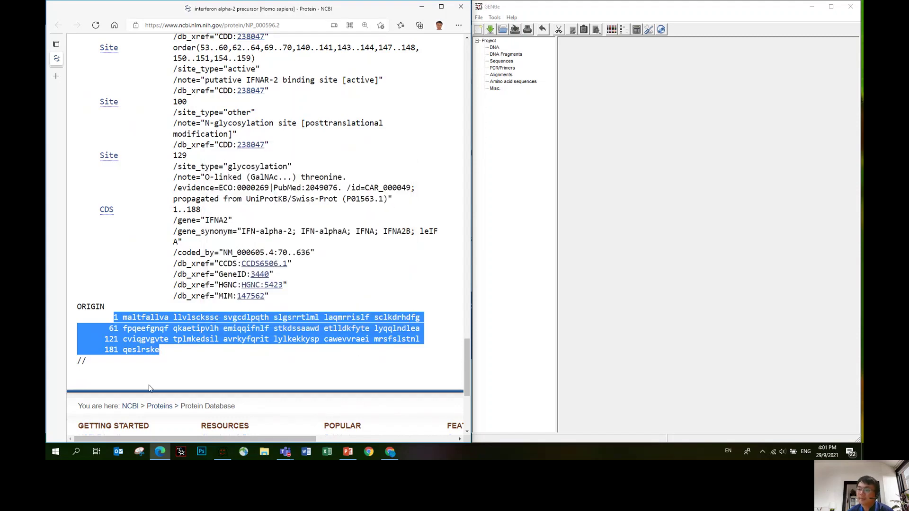
Step: Clear the page selection, scroll back up, and bring GENtle to the front
drag(85, 361, 76, 364)
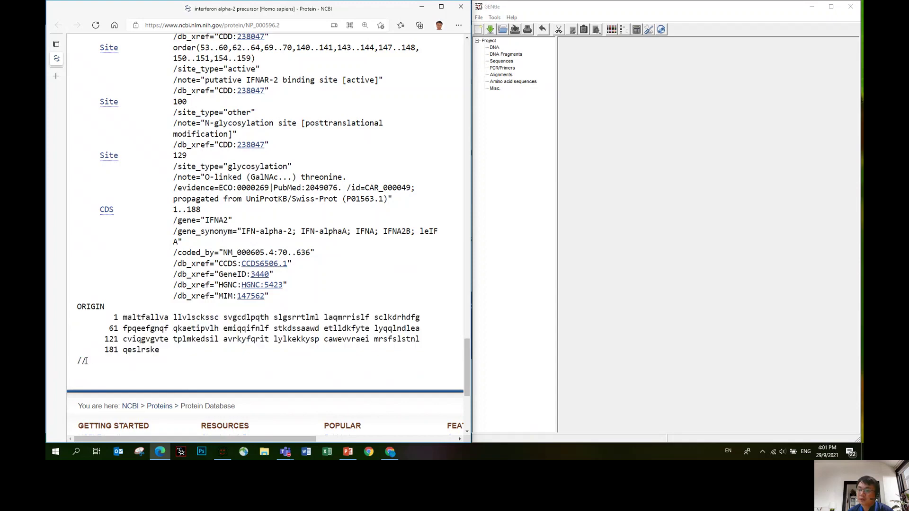
click(78, 361)
drag(78, 361, 141, 365)
click(141, 365)
drag(467, 357, 468, 316)
click(664, 182)
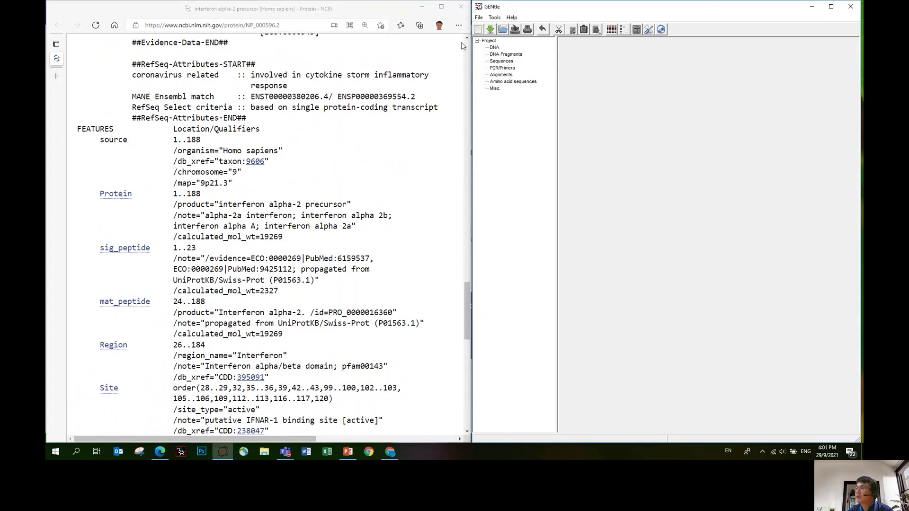
Step: Start a new sequence entry titled 'human IFNa2 demo' and open the sequence type list
click(479, 18)
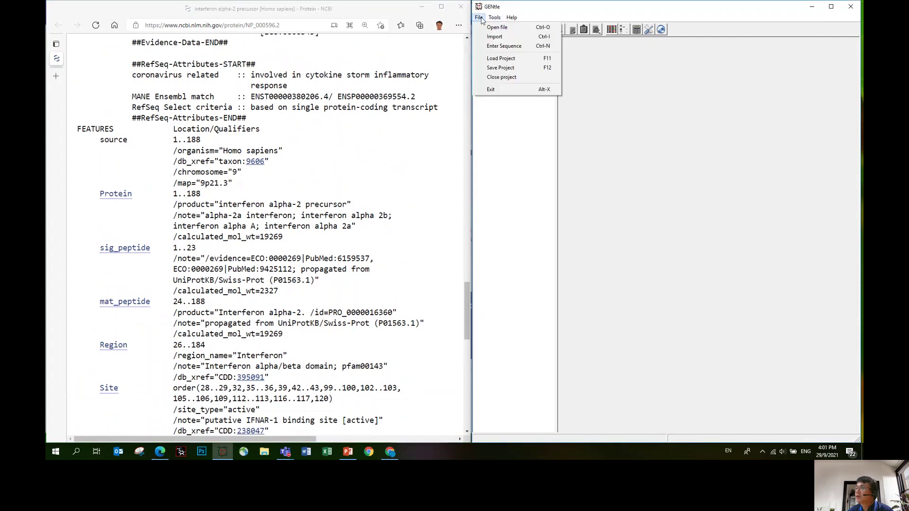
click(515, 47)
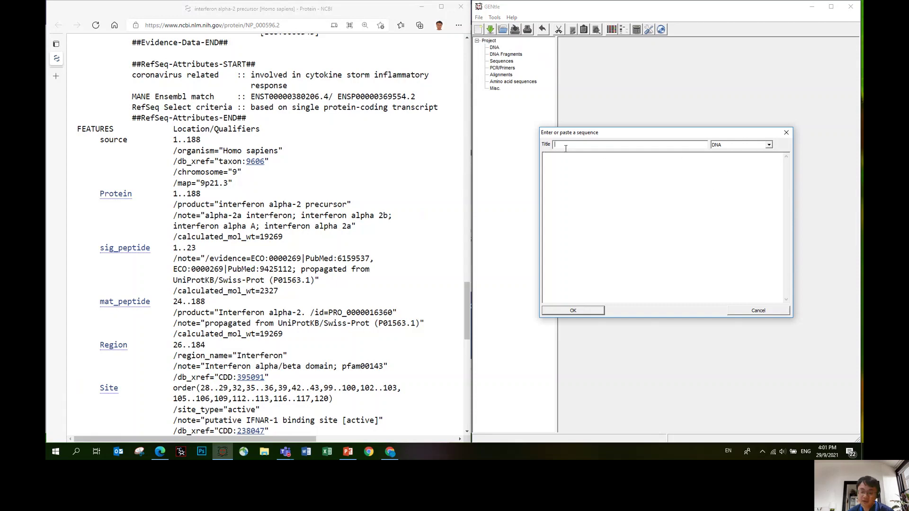
text(human)
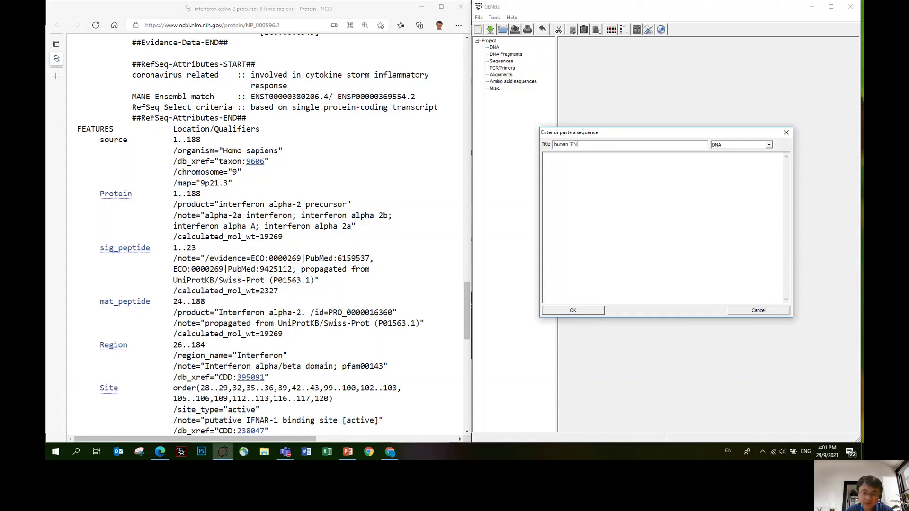
text( IFNa2)
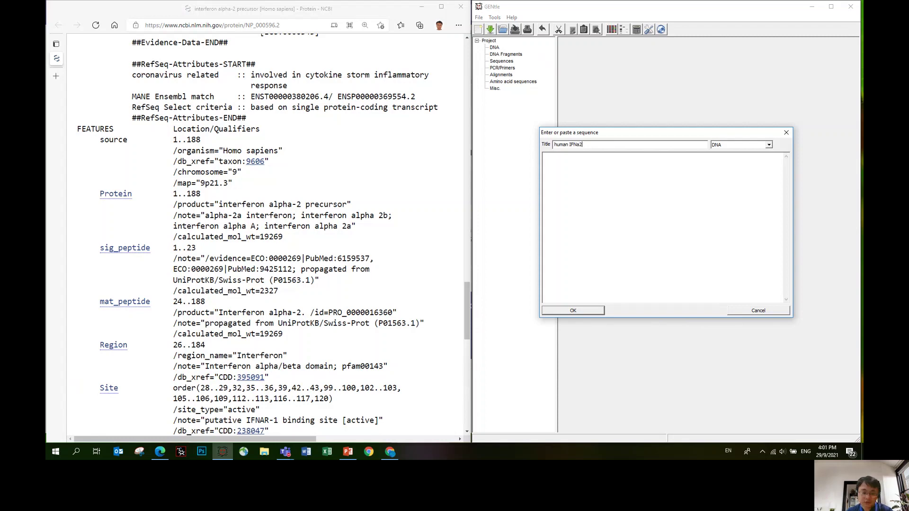
text( demo)
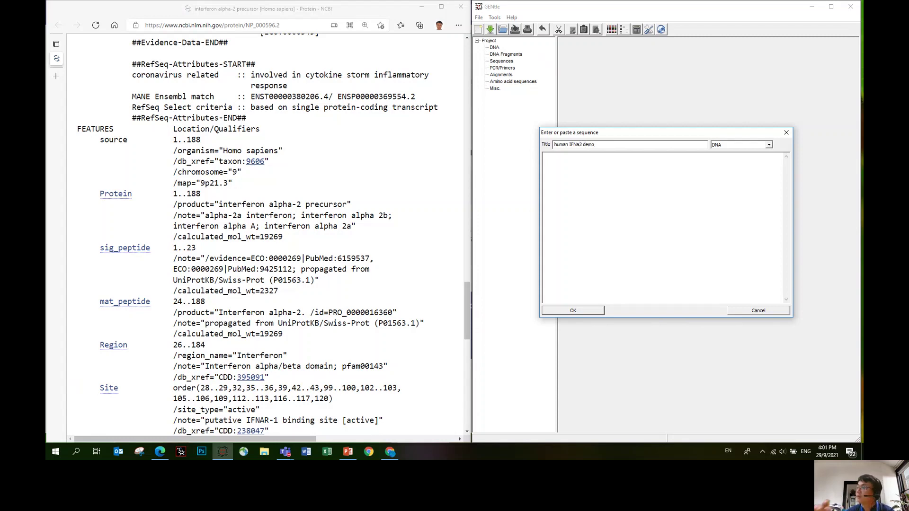
click(769, 147)
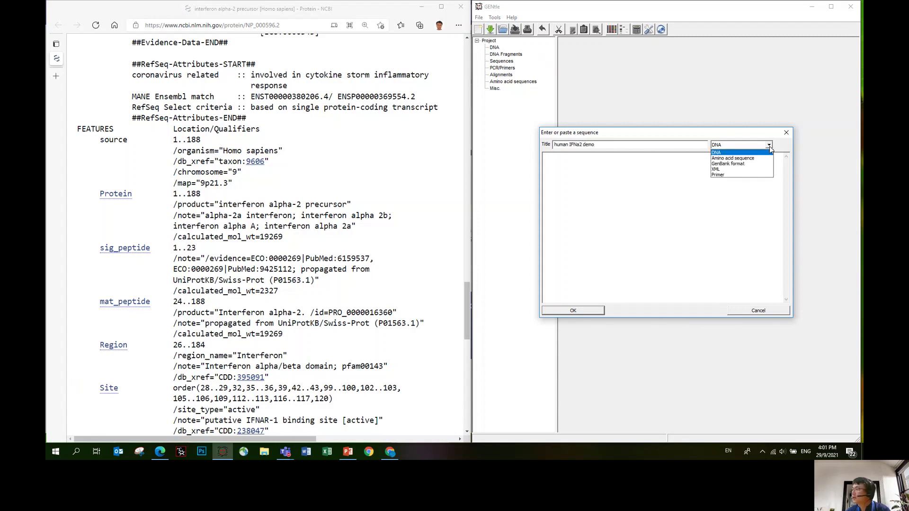
Step: Set the entry type to Amino acid sequence and paste in the copied IFNa2 protein sequence
click(745, 162)
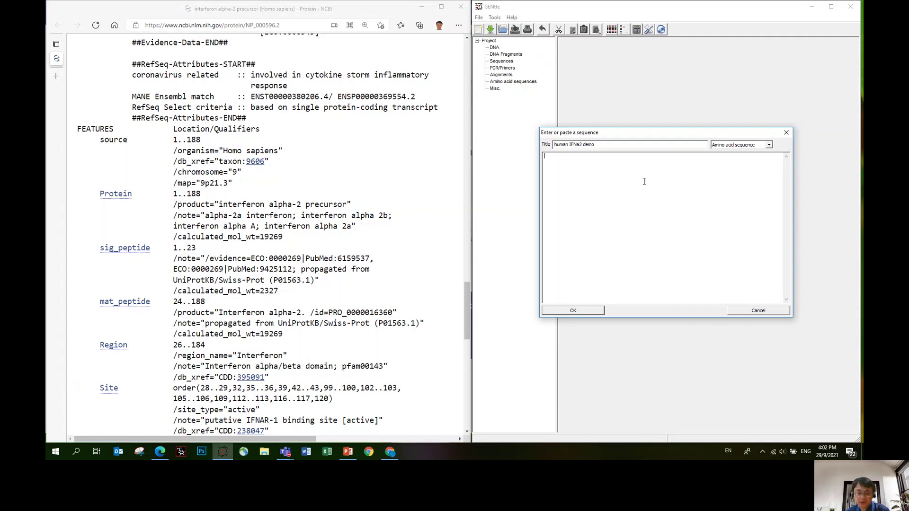
click(606, 194)
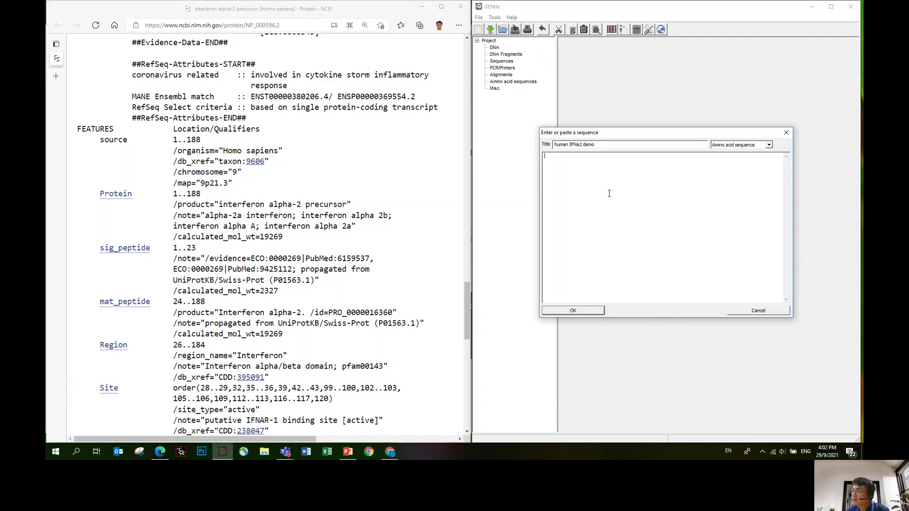
right_click(610, 193)
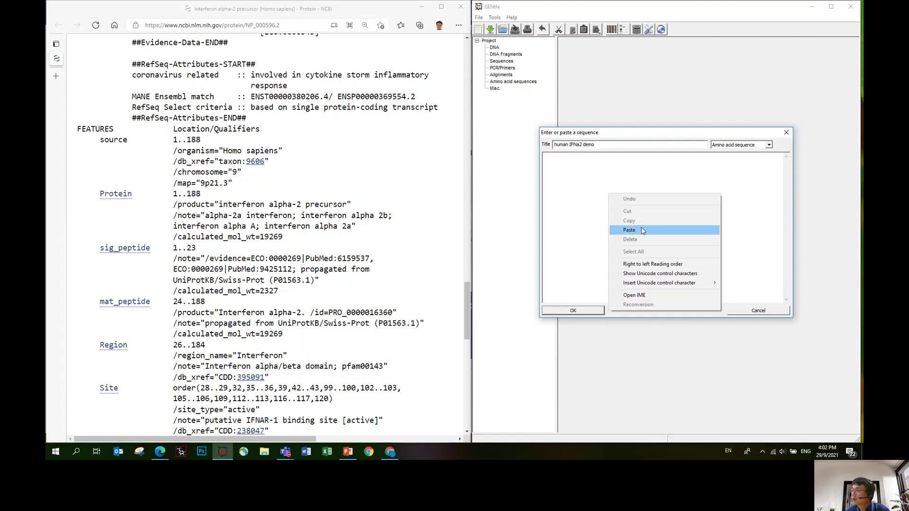
click(642, 231)
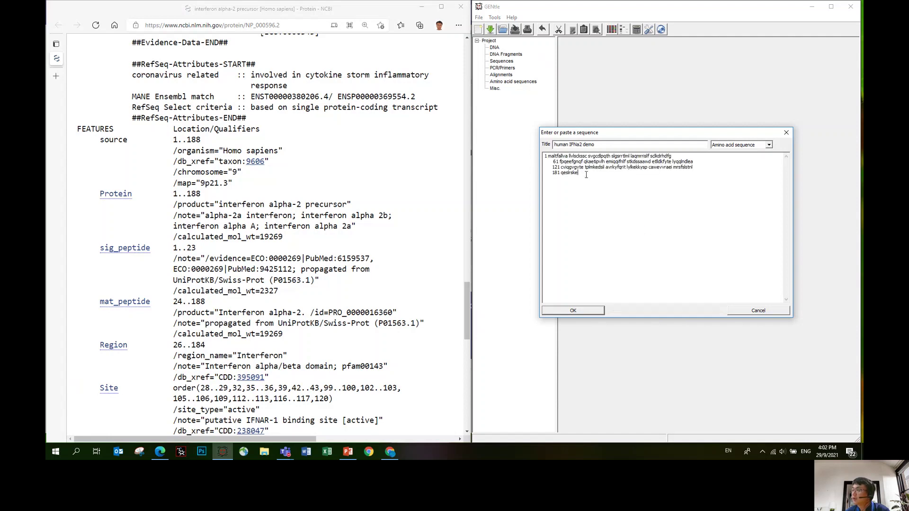
drag(549, 157, 544, 157)
click(584, 167)
Step: Create the human IFNa2 demo protein entry, then scroll the NCBI record to its peptide features
click(582, 313)
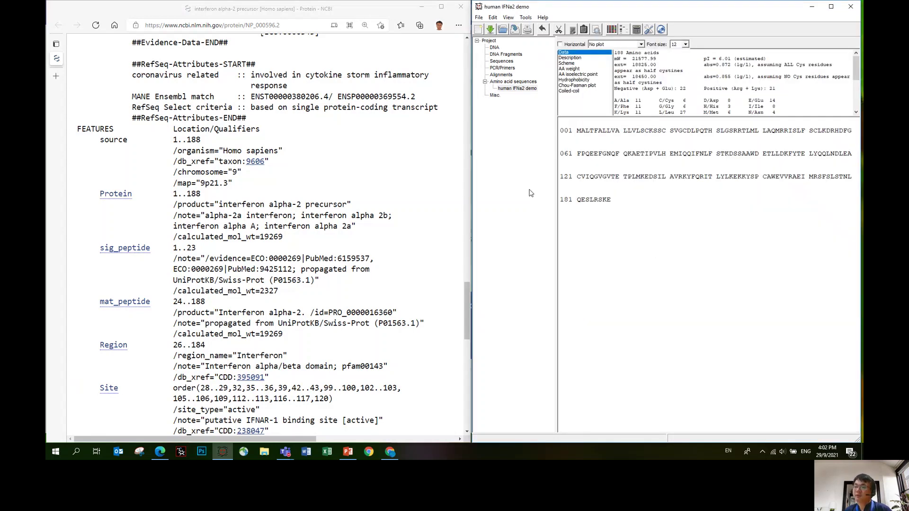
click(265, 253)
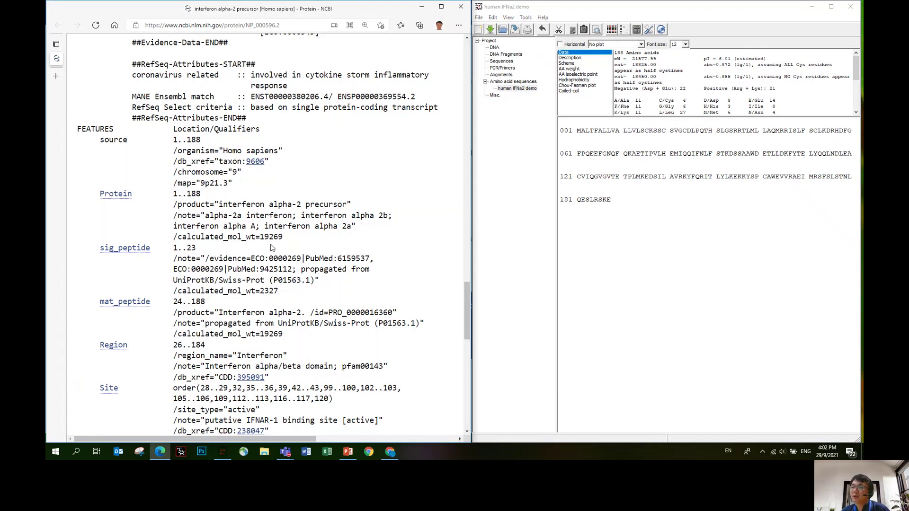
scroll(260, 238, down, 1)
scroll(259, 239, down, 3)
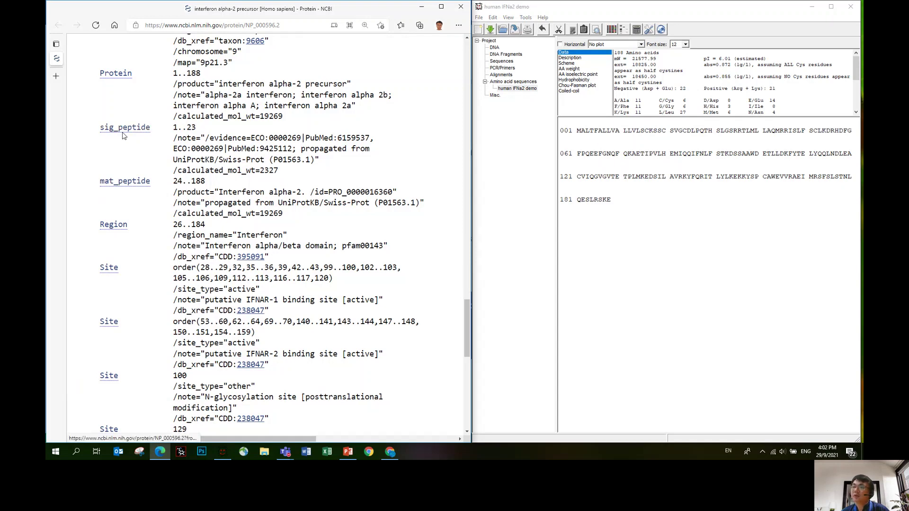
Step: Open the sequence's feature list in the Sequence editor and add two new features
right_click(665, 168)
click(694, 173)
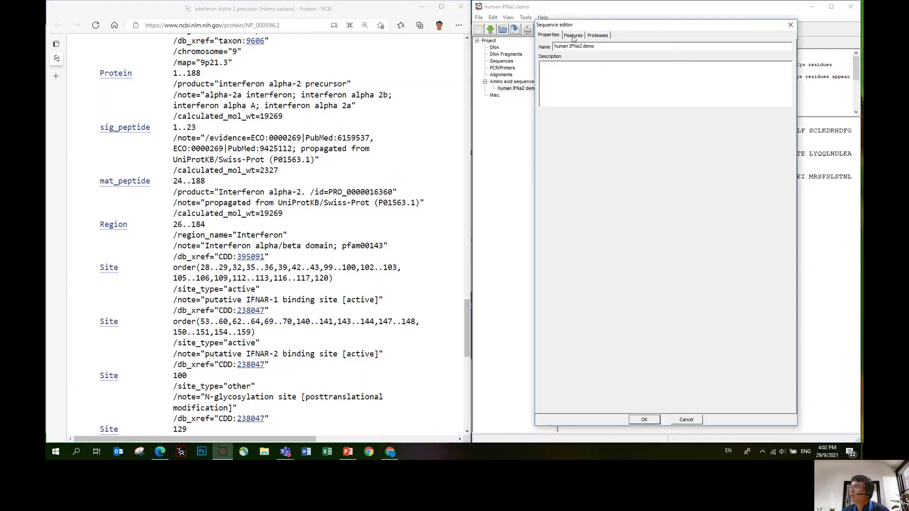
click(573, 36)
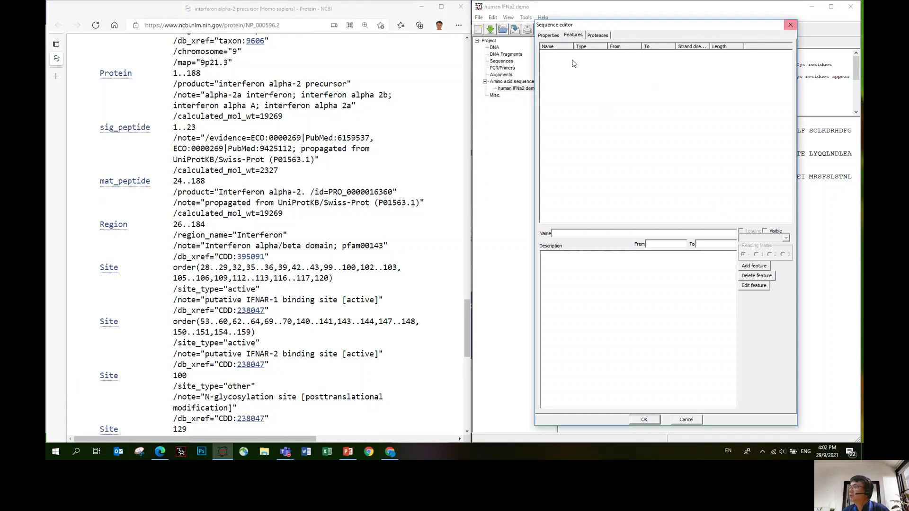
click(762, 269)
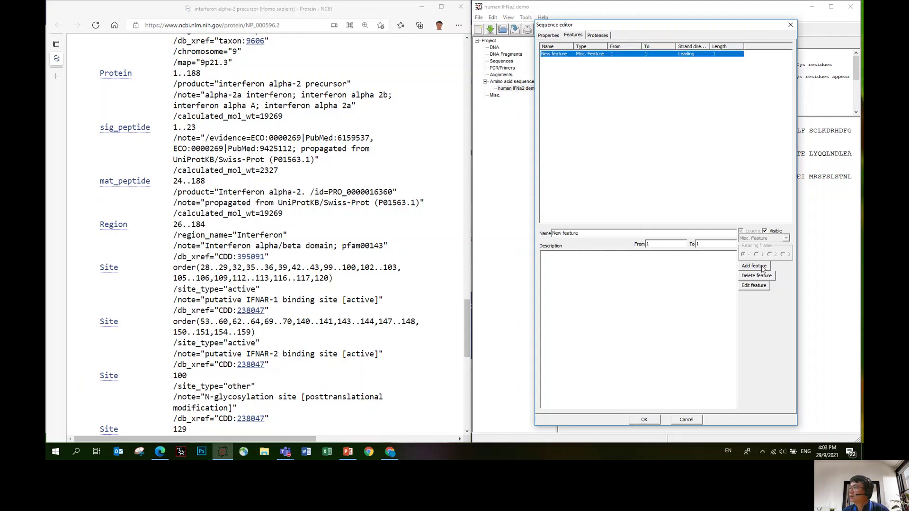
click(763, 269)
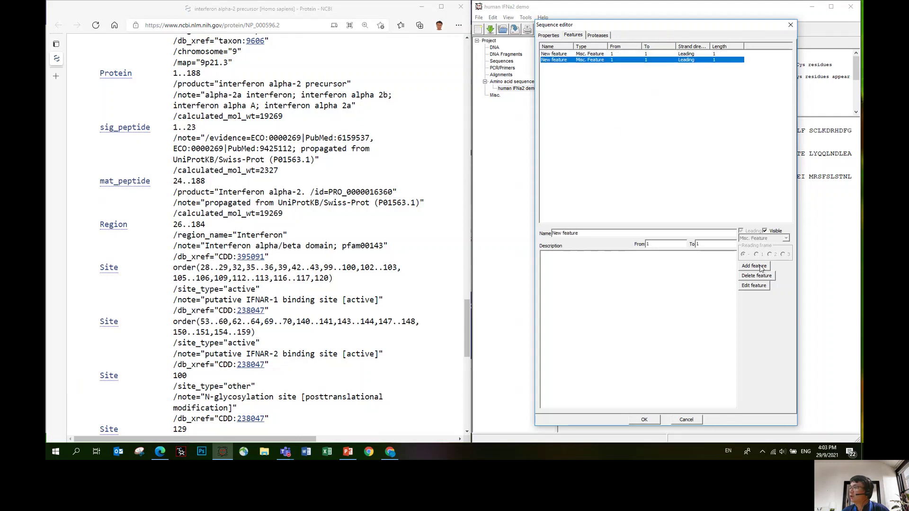
click(565, 54)
Step: Name the first feature 'Signal peptide' (residues 1–23) with description 'ER entry signal'
drag(593, 235, 458, 235)
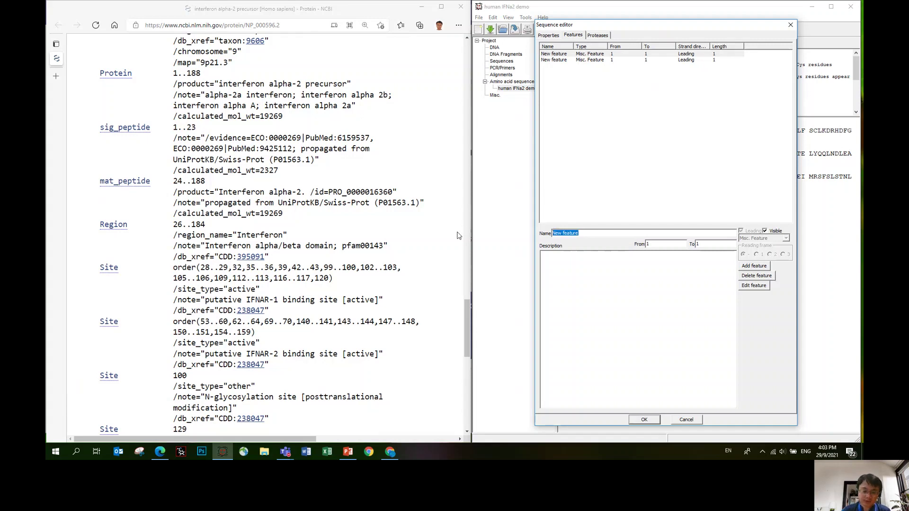
key(BackSpace)
text(Signa)
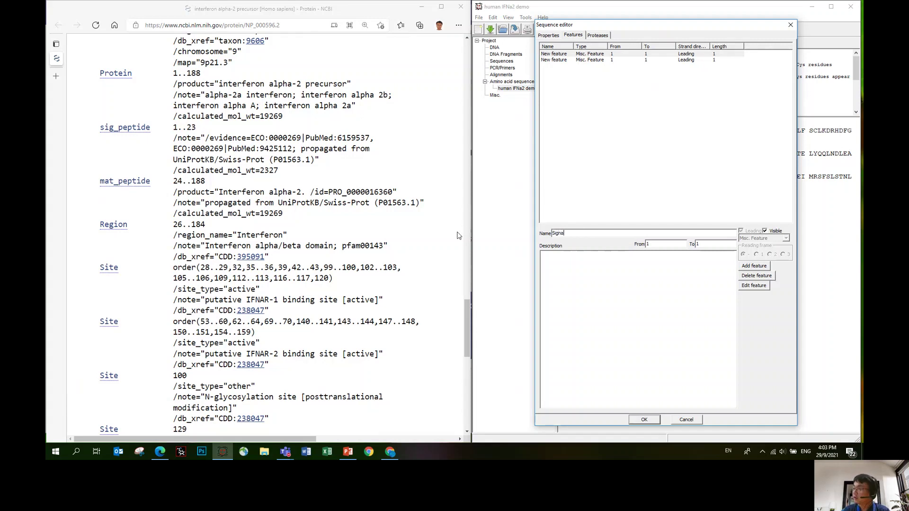
text(l peptide)
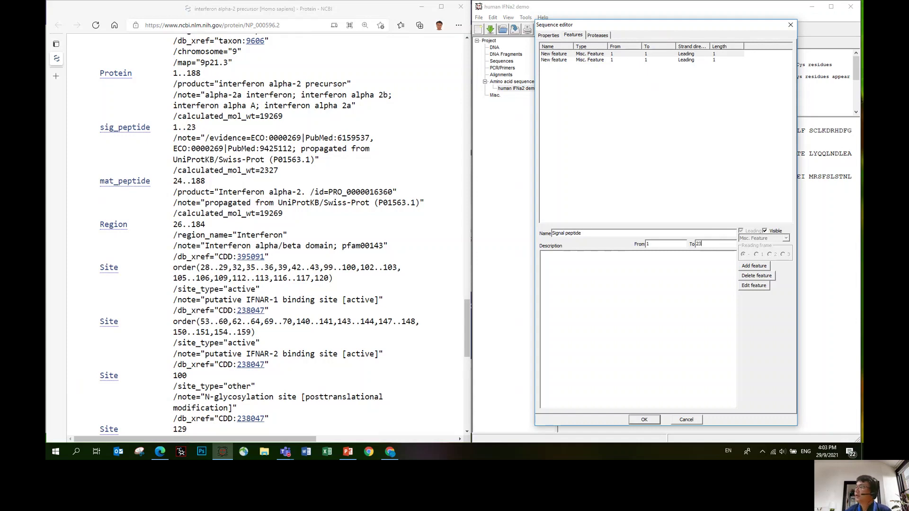
click(626, 268)
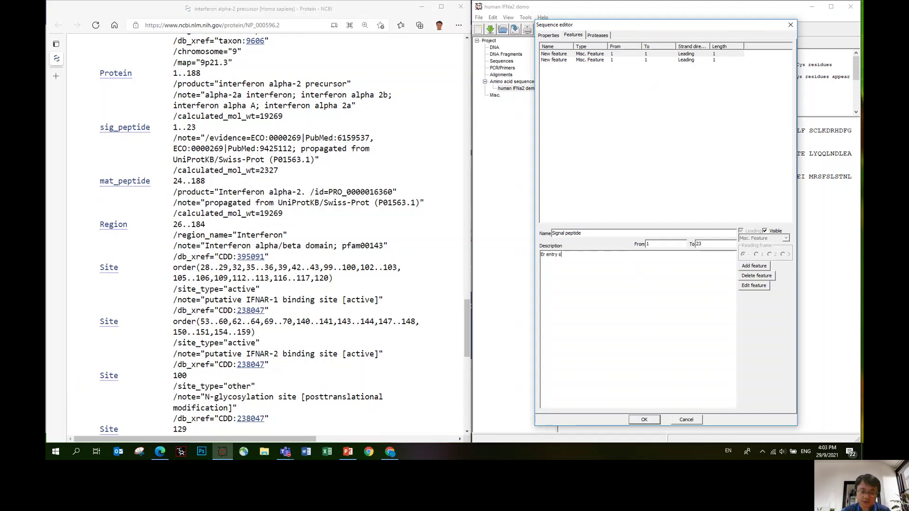
text(Er entry signal)
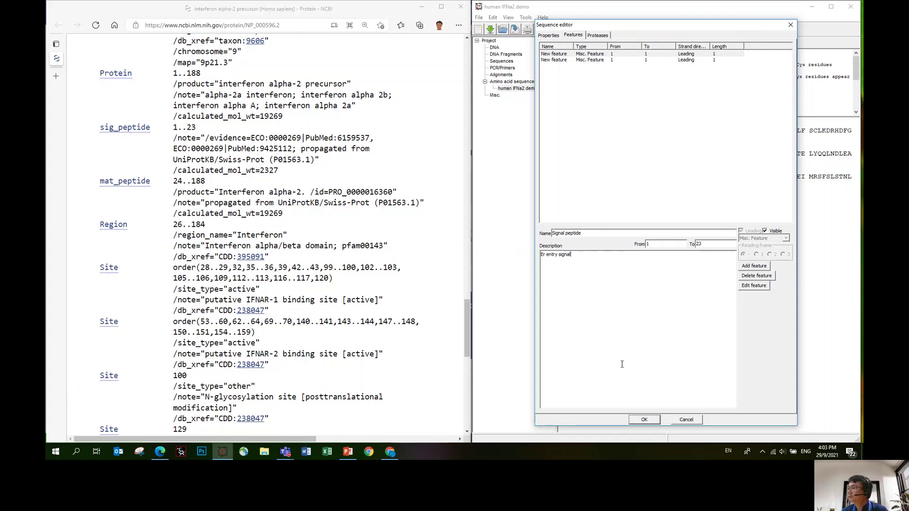
click(546, 254)
key(BackSpace)
text(R)
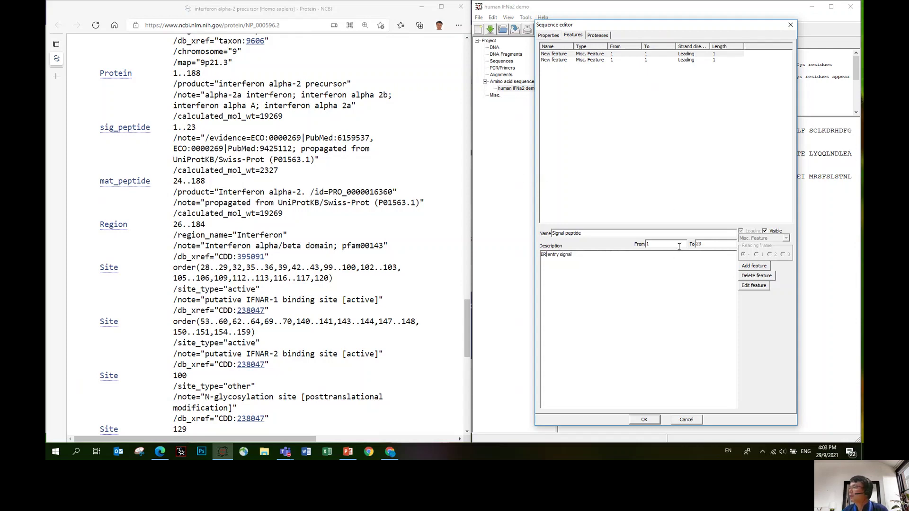
click(552, 61)
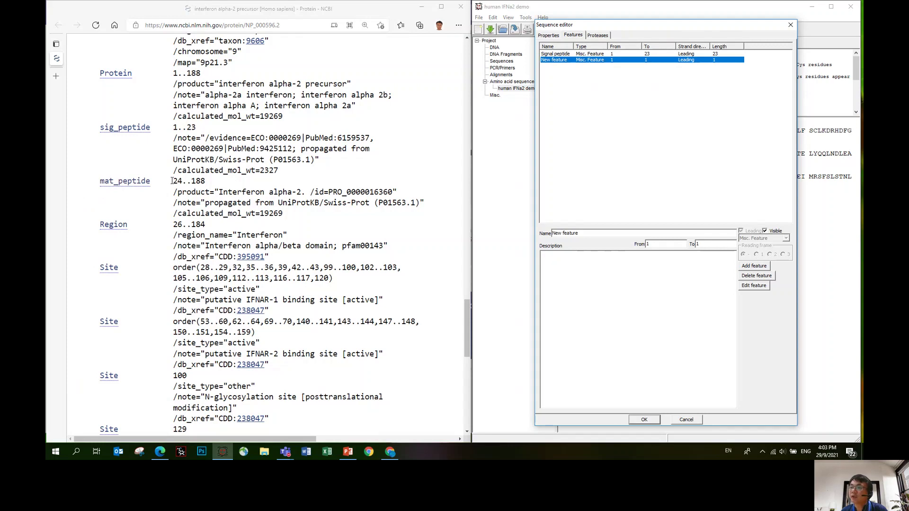
Step: Name the second feature 'Mature peptide' and set its range from 24 to 188
drag(172, 180, 223, 185)
click(304, 185)
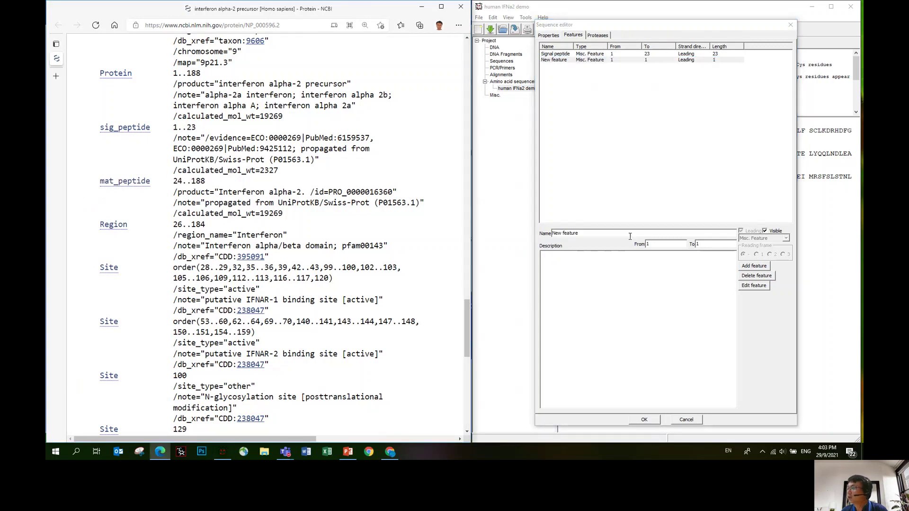
click(666, 245)
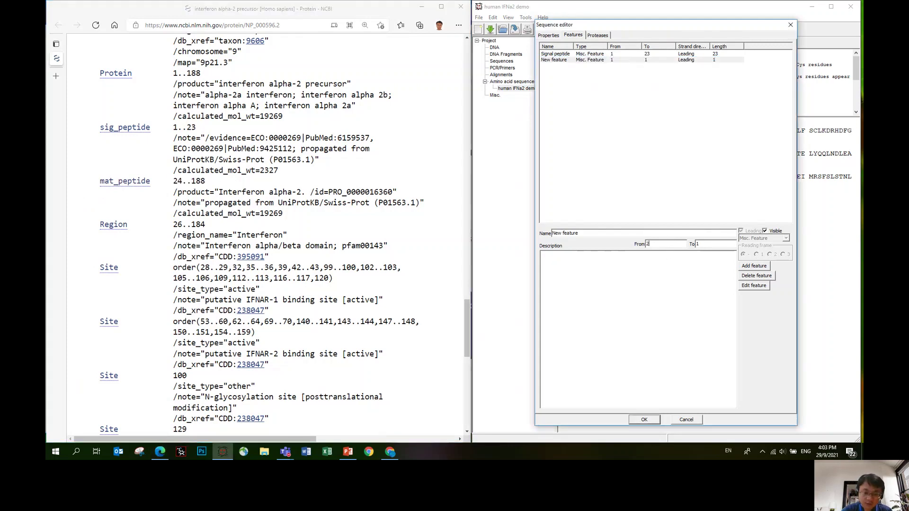
text(24)
click(713, 244)
text(188)
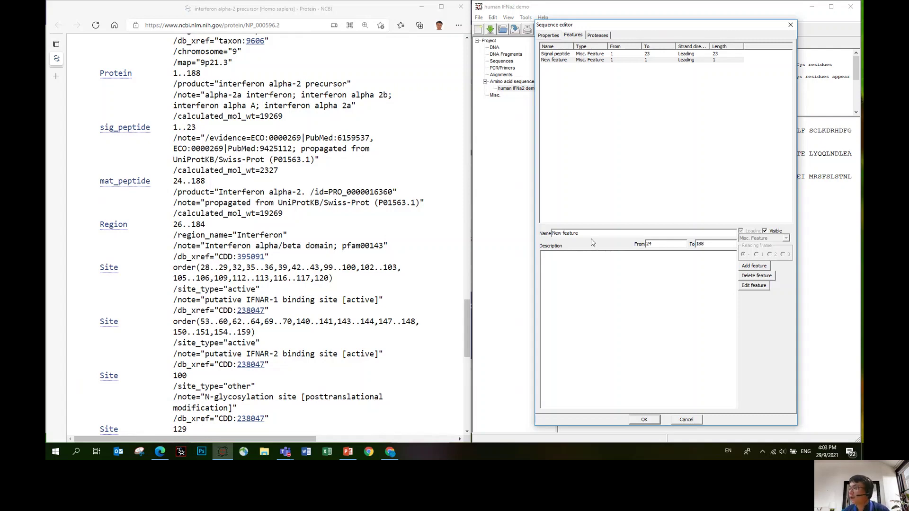
drag(580, 233, 474, 236)
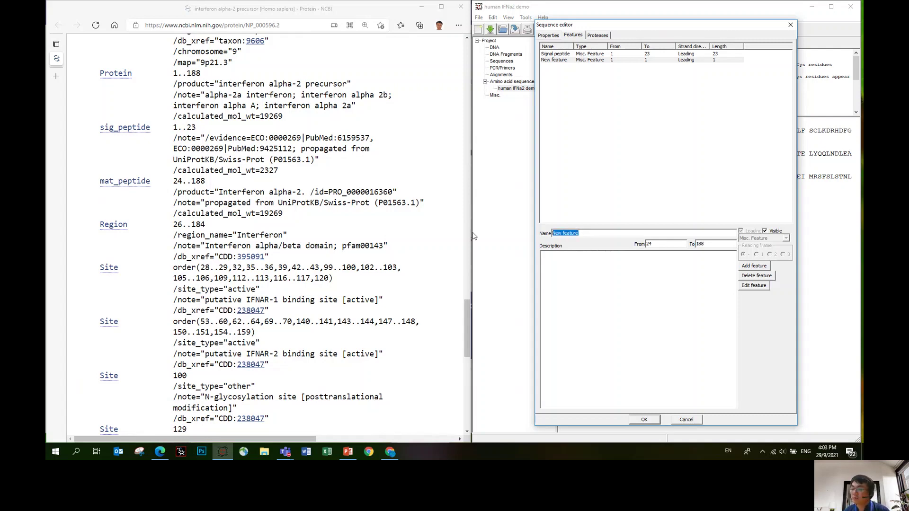
text(Ma)
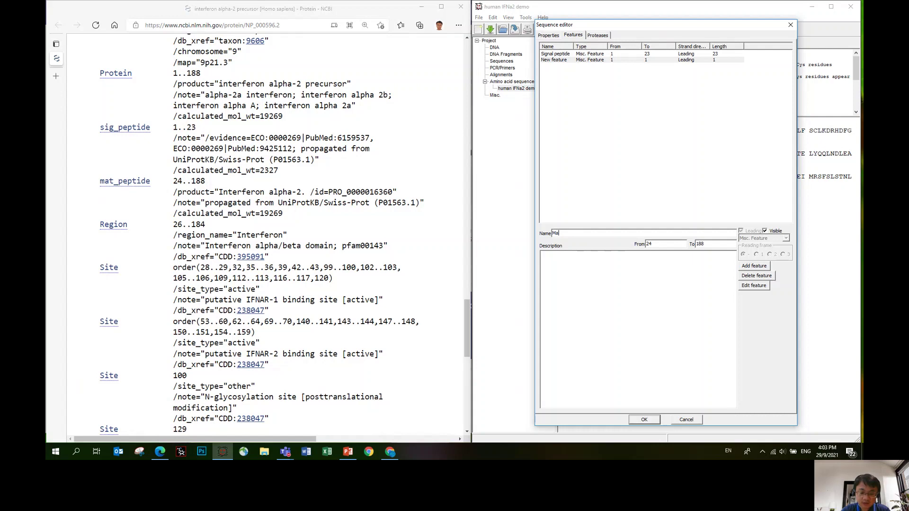
text(ture )
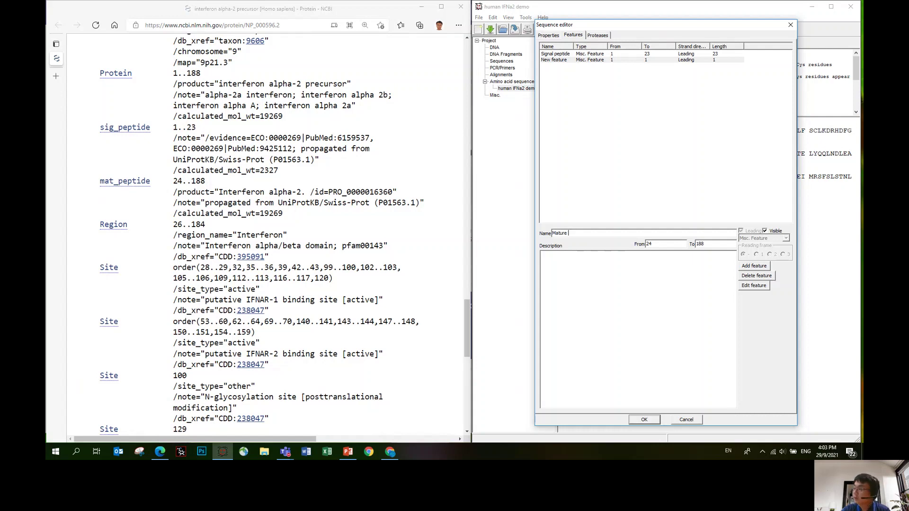
text(peptide)
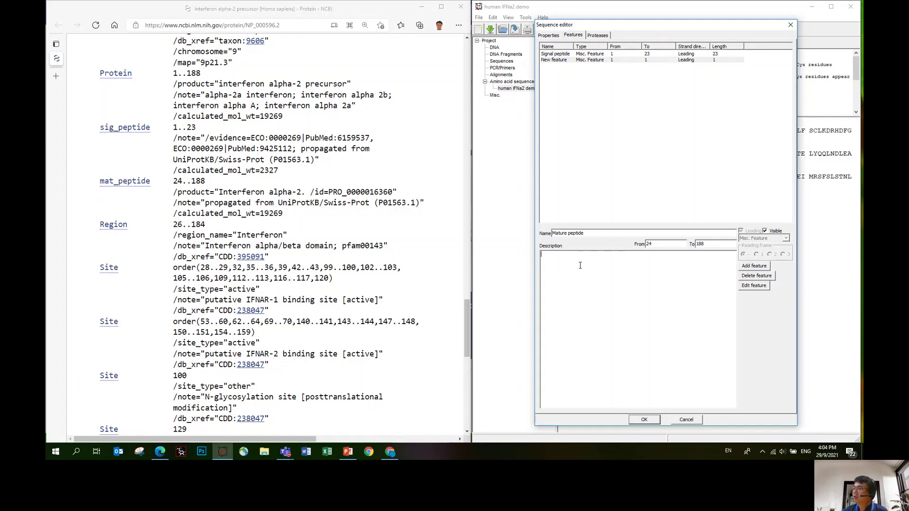
drag(647, 245, 655, 245)
click(592, 286)
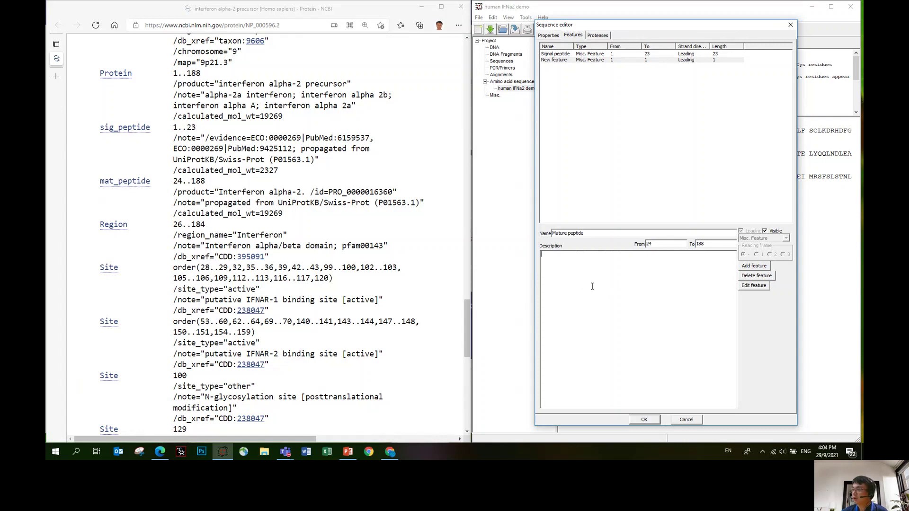
Step: Apply the features and verify Signal peptide 1–23 and Mature peptide from 24 against NCBI
click(644, 420)
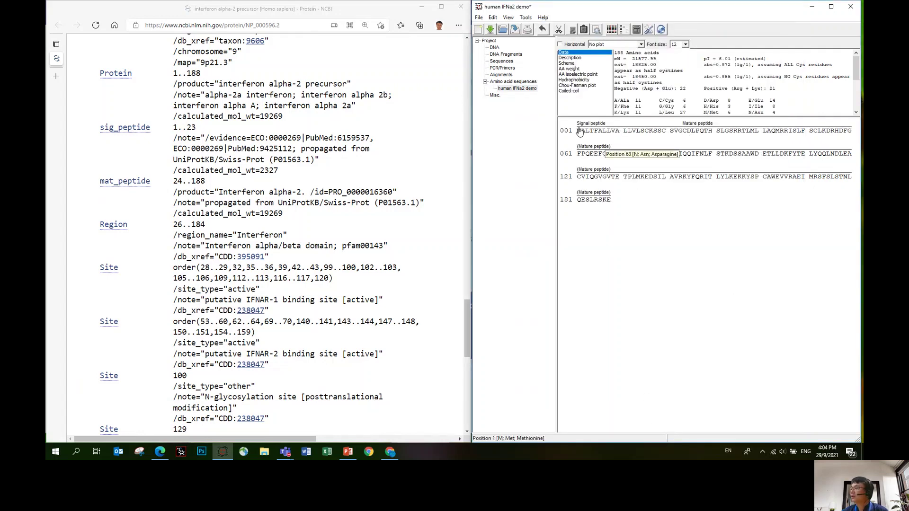
drag(580, 132, 689, 137)
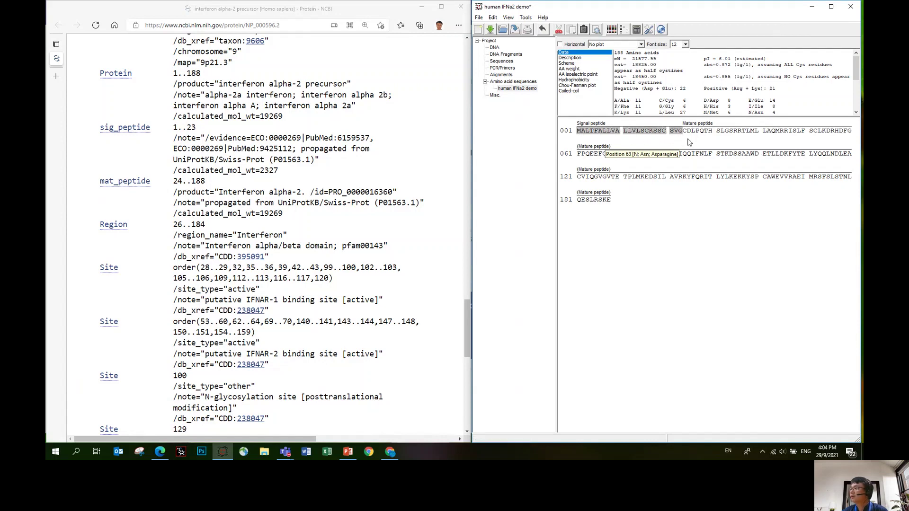
click(689, 142)
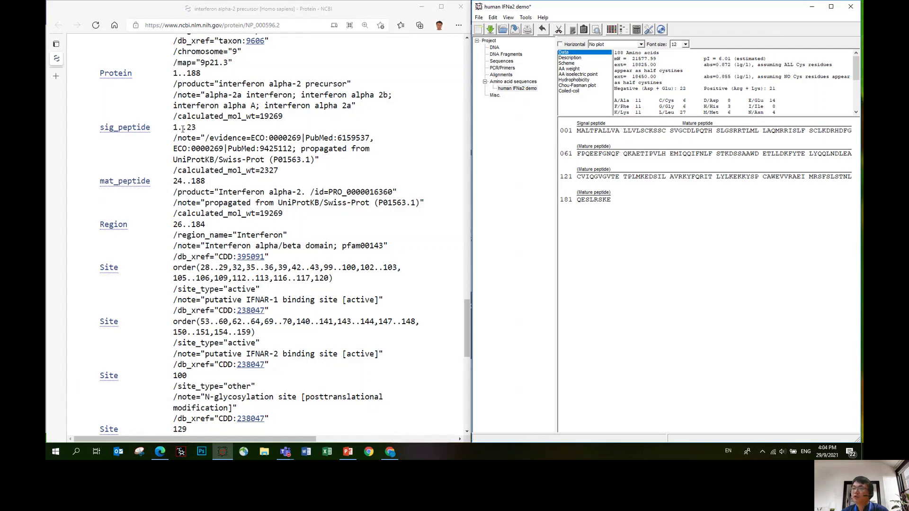
drag(189, 127, 199, 132)
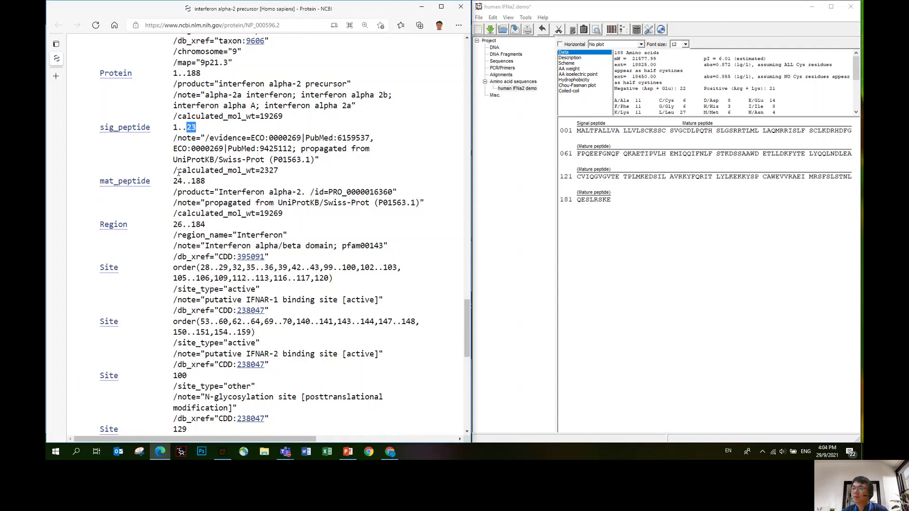
drag(174, 180, 183, 182)
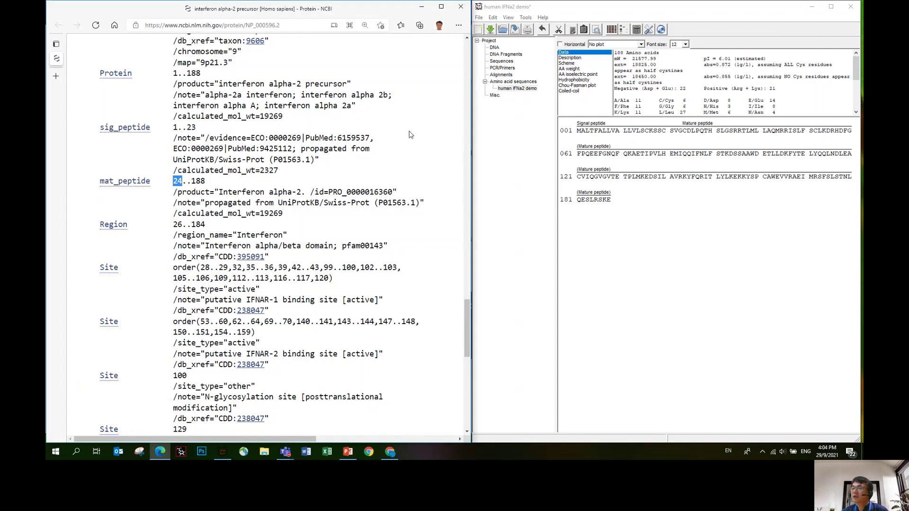
click(704, 137)
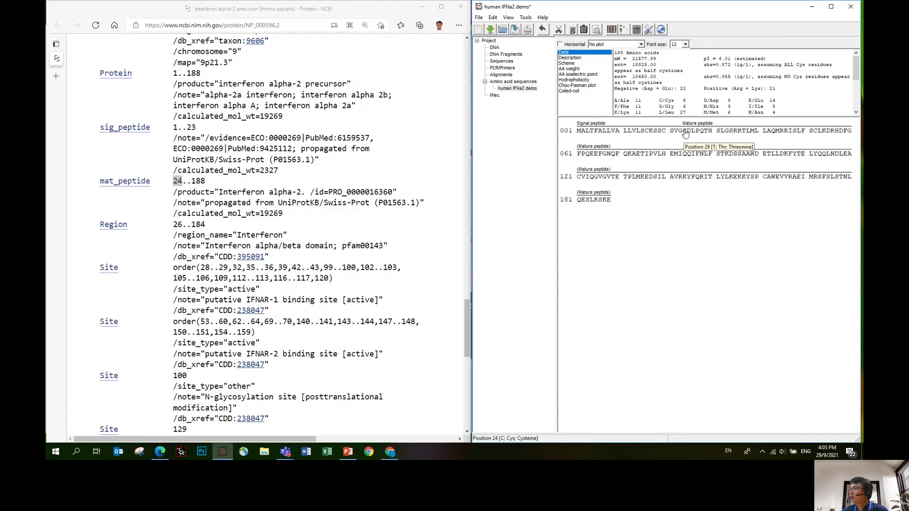
click(686, 135)
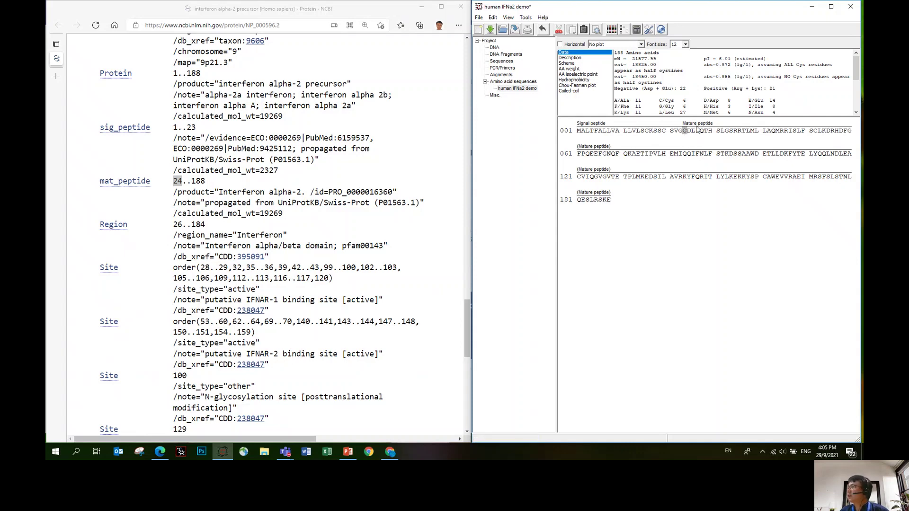
click(647, 238)
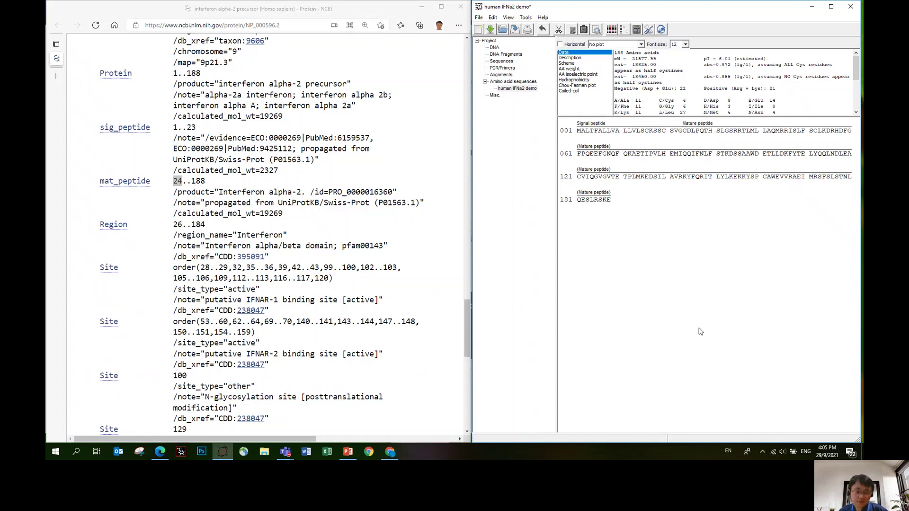
Step: Store the annotated sequence in GENtle's database as 'human IFNa2 demo'
key(ctrl+s)
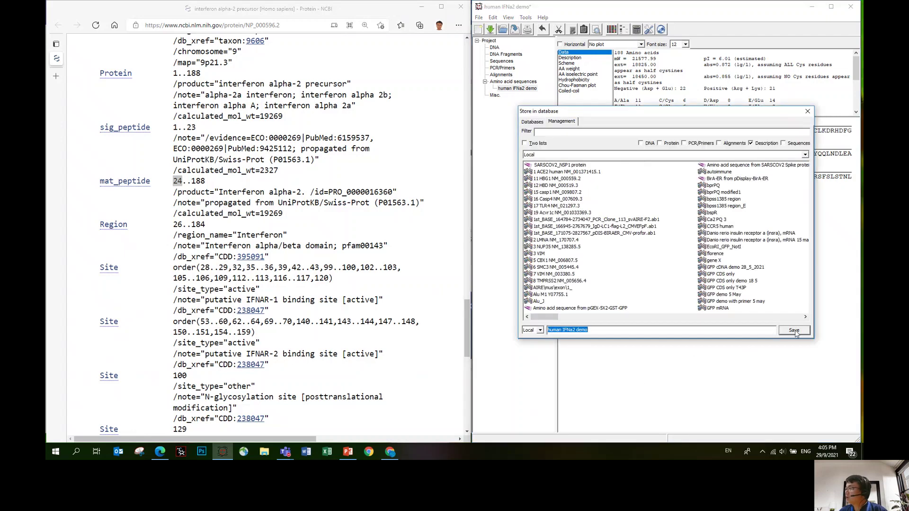
click(795, 331)
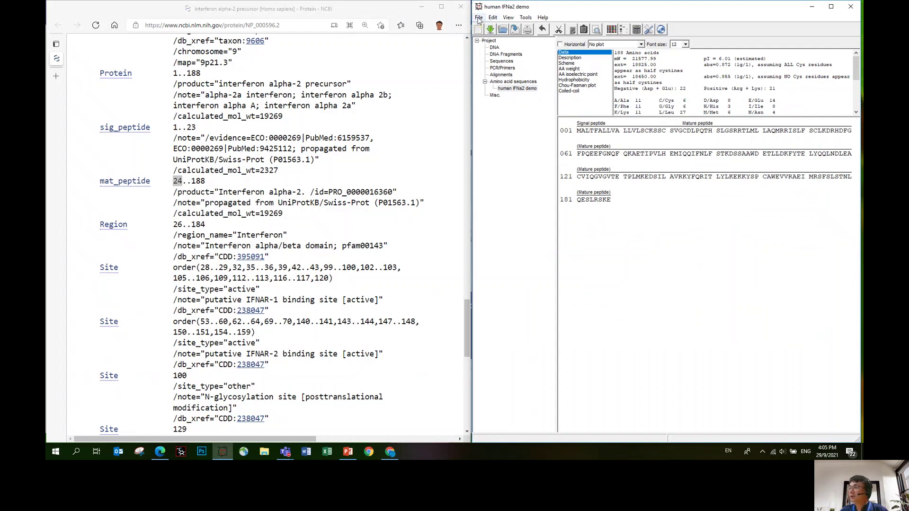
click(479, 18)
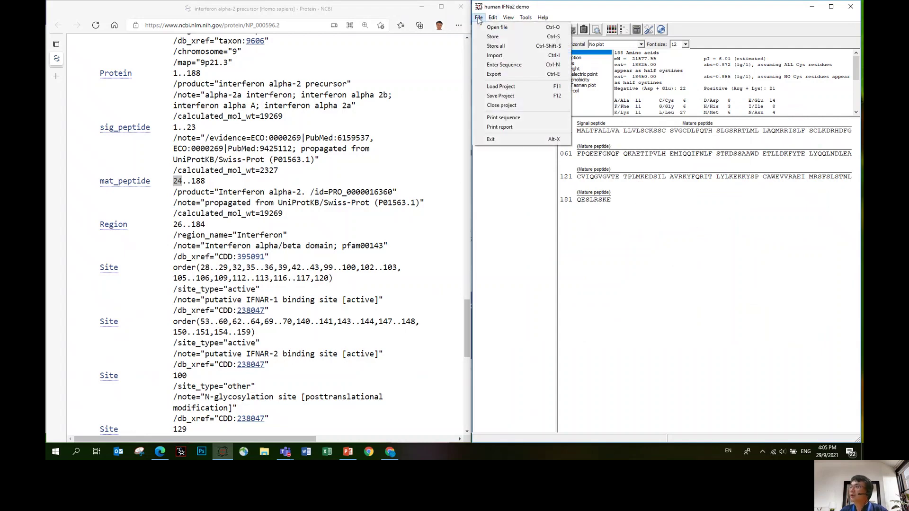
click(503, 75)
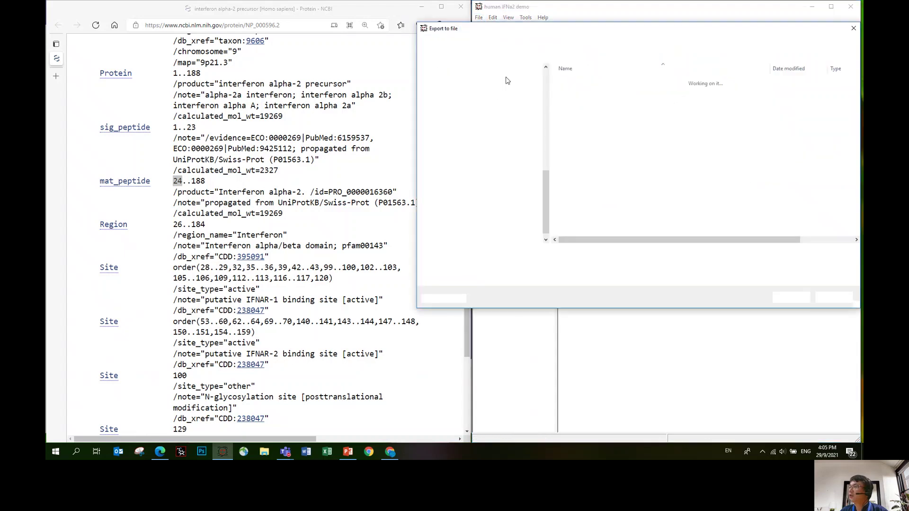
click(841, 299)
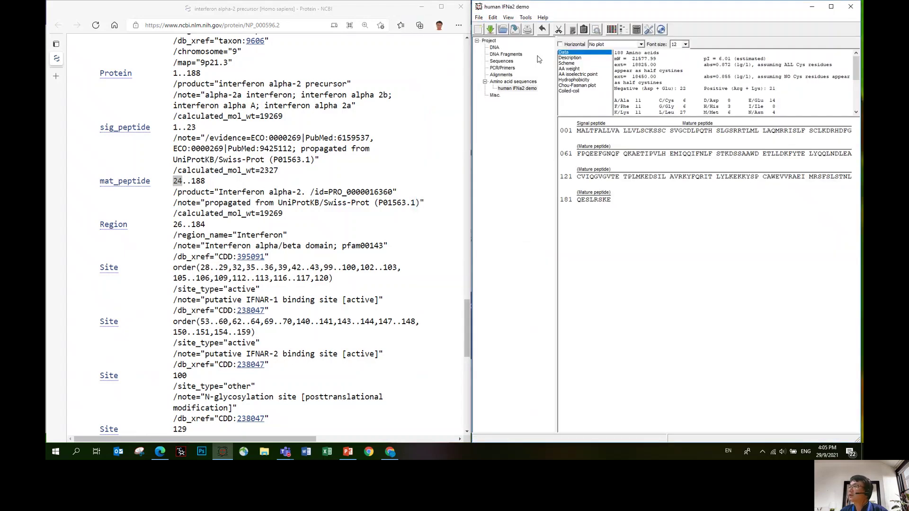
Step: Export human IFNa2 demo as a GenBank file, overwriting the existing one, and close GENtle
click(478, 18)
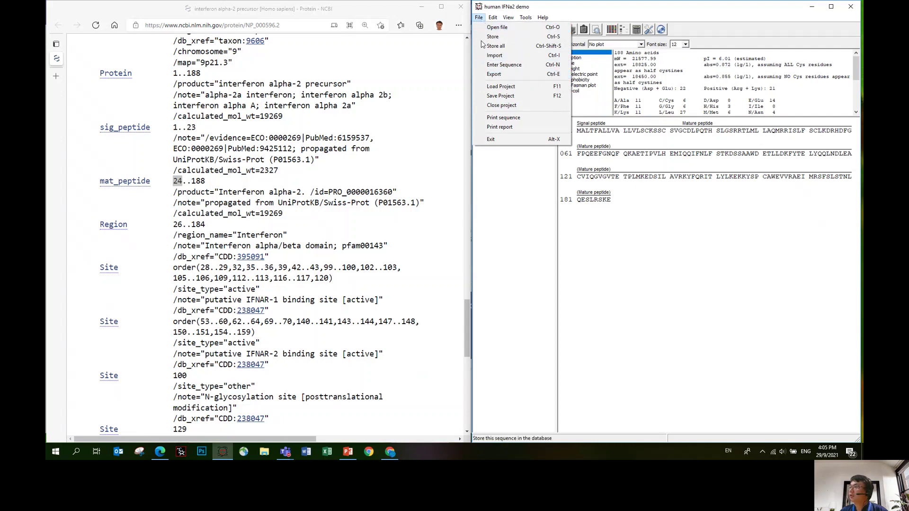
click(509, 73)
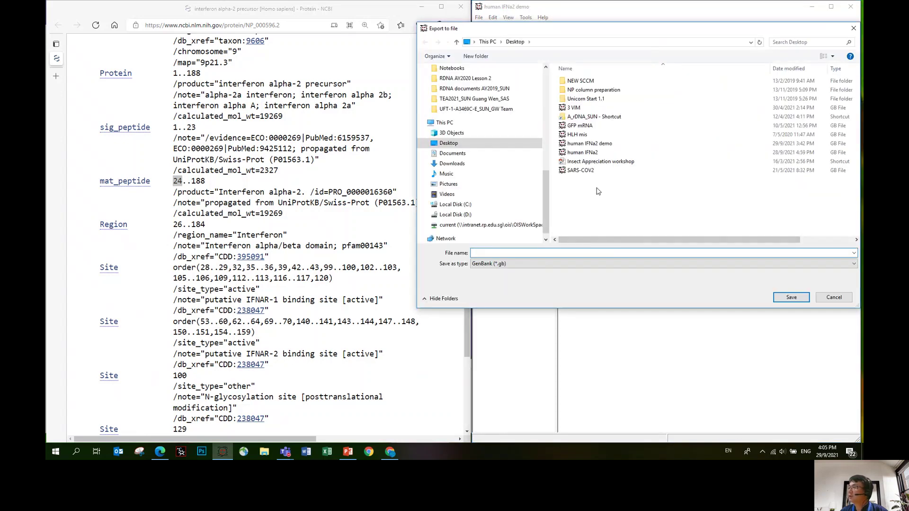
click(604, 144)
click(791, 298)
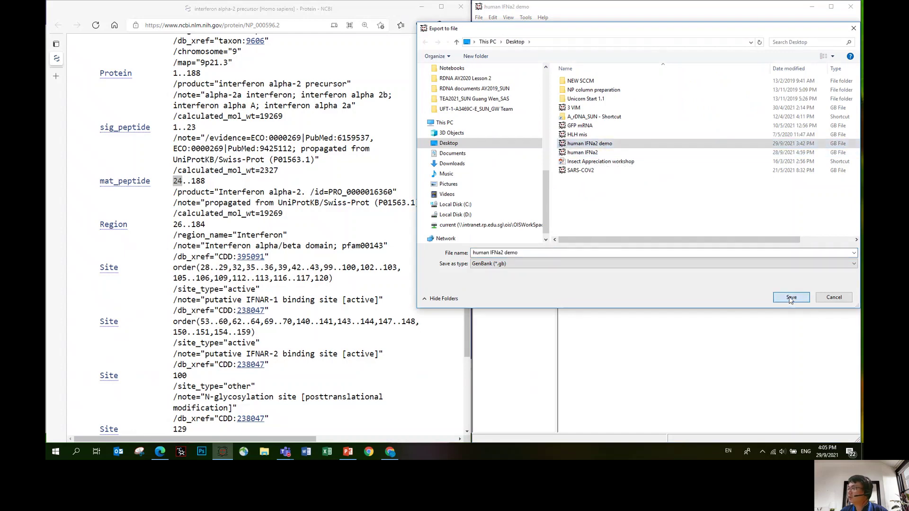
click(482, 230)
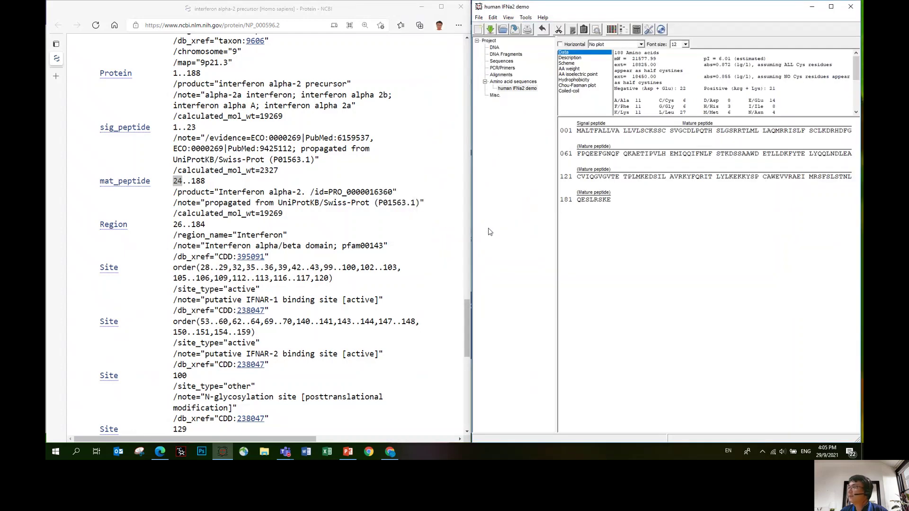
drag(769, 13, 682, 14)
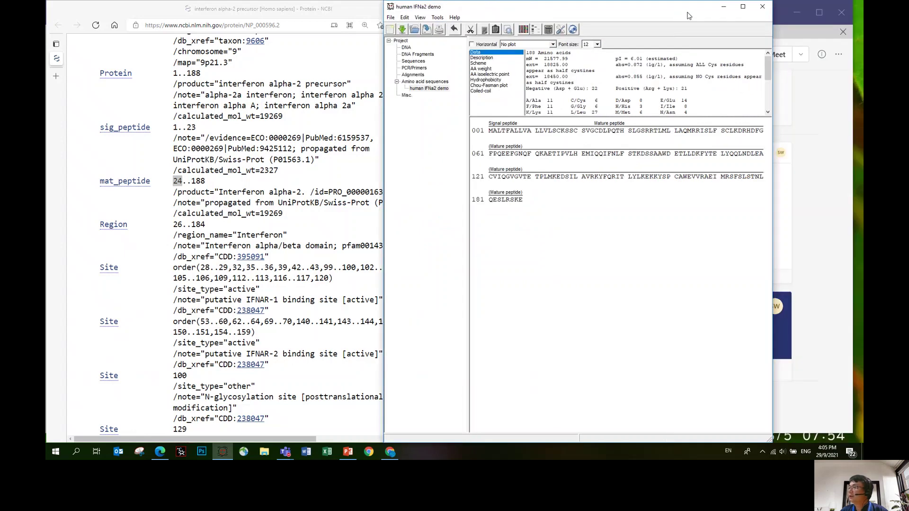
click(767, 10)
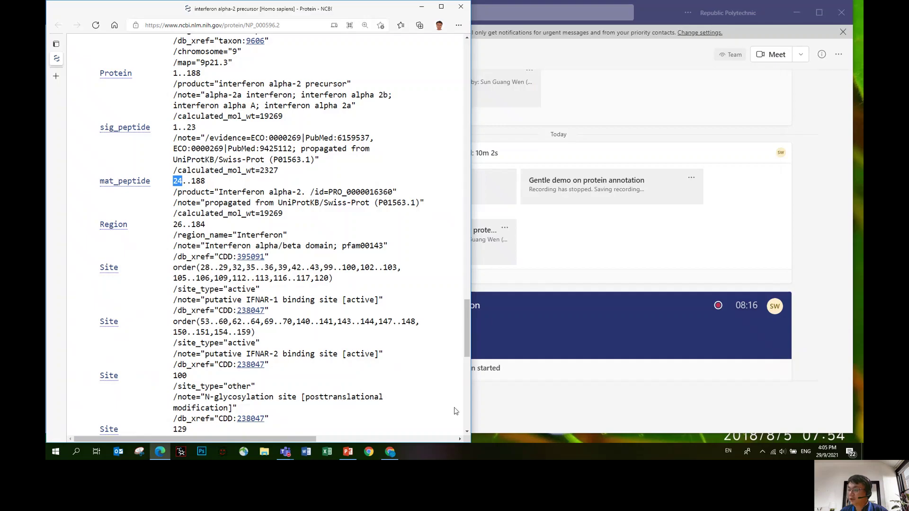